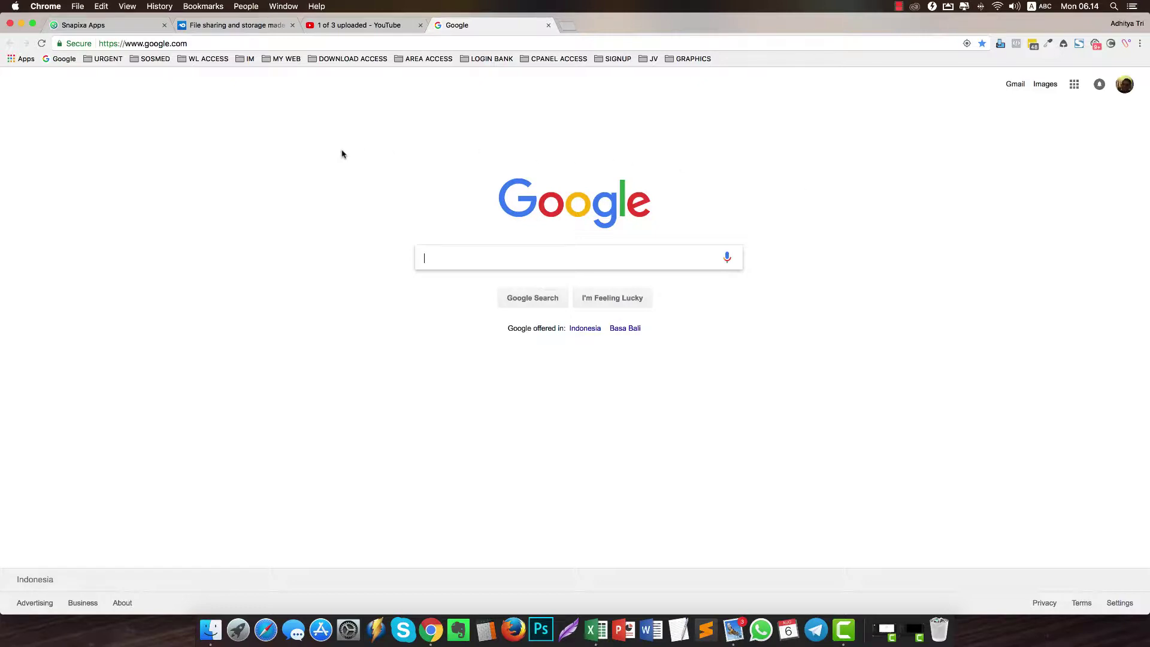
Step: Search the web for "rumahweb" and open the Rumahweb hosting site from the results
left_click(181, 45)
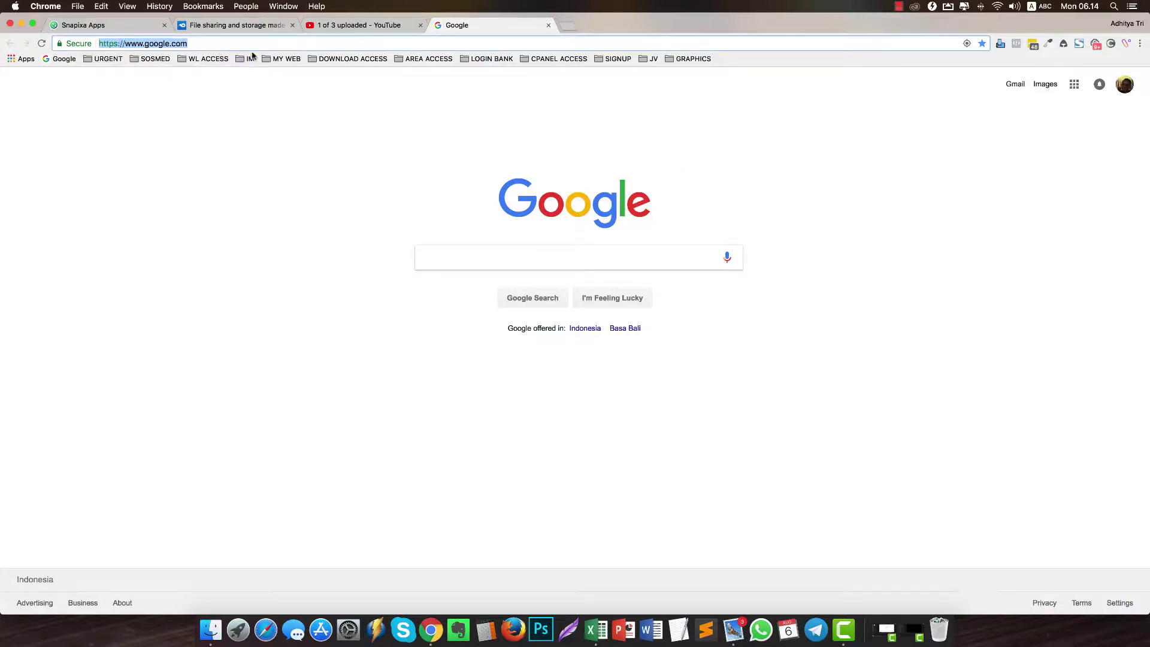
type("rumahweb")
key("Return")
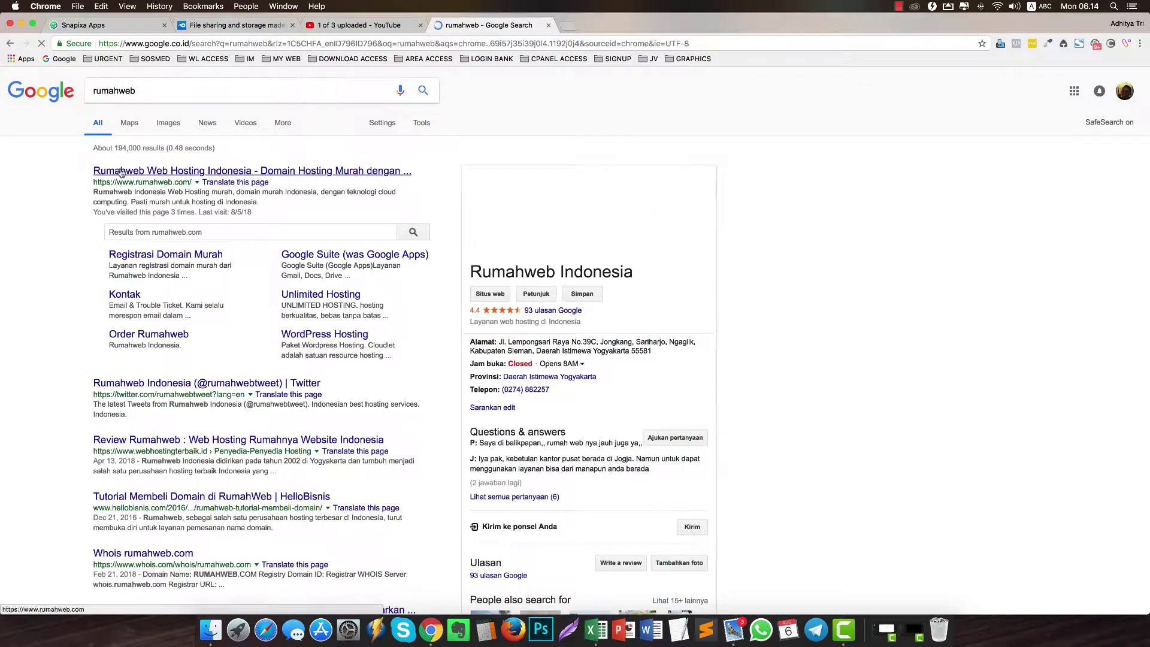
left_click(120, 172)
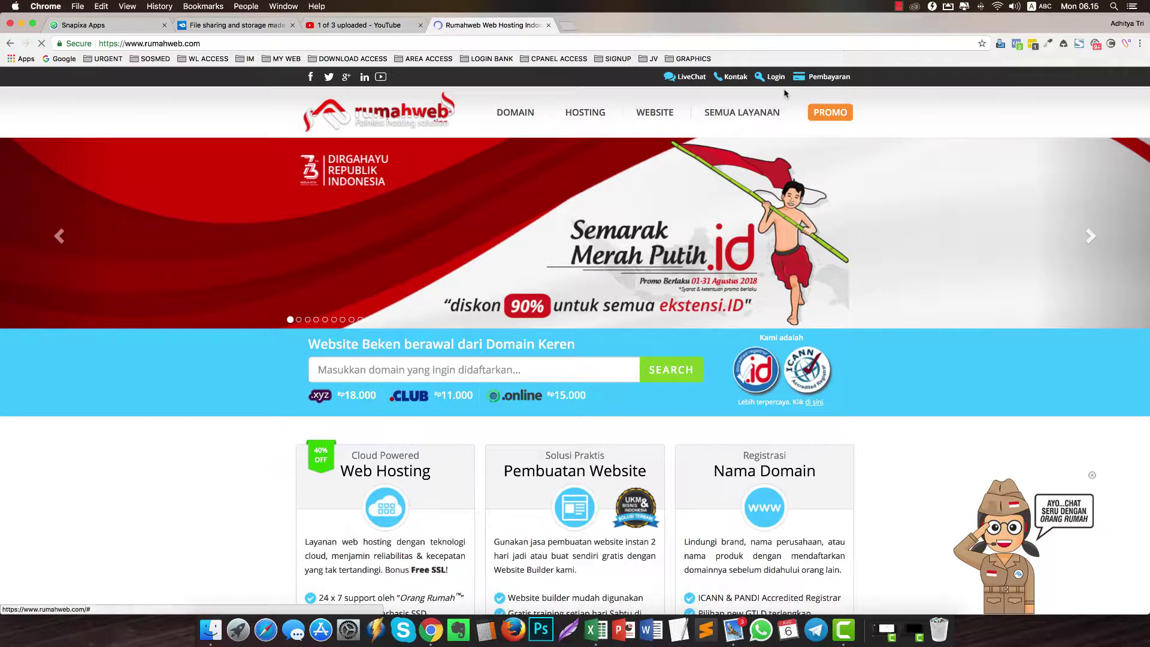
Step: Open Rumahweb's client area, close the Rumahweb homepage tab, and log in to the account
left_click(767, 80)
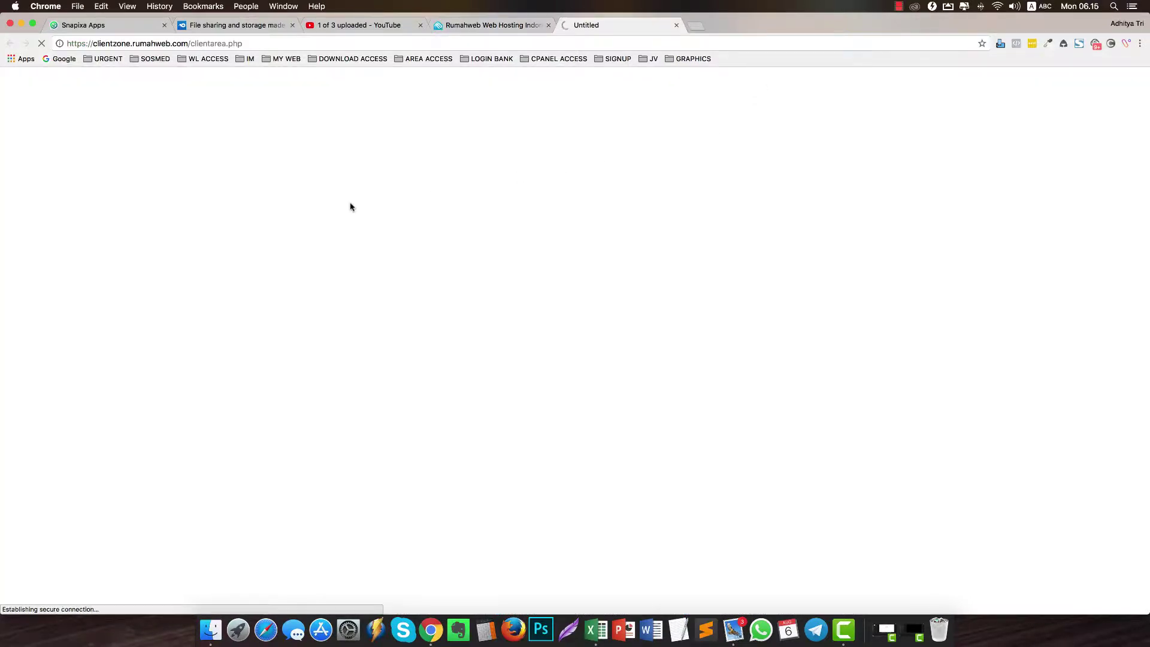
left_click(548, 24)
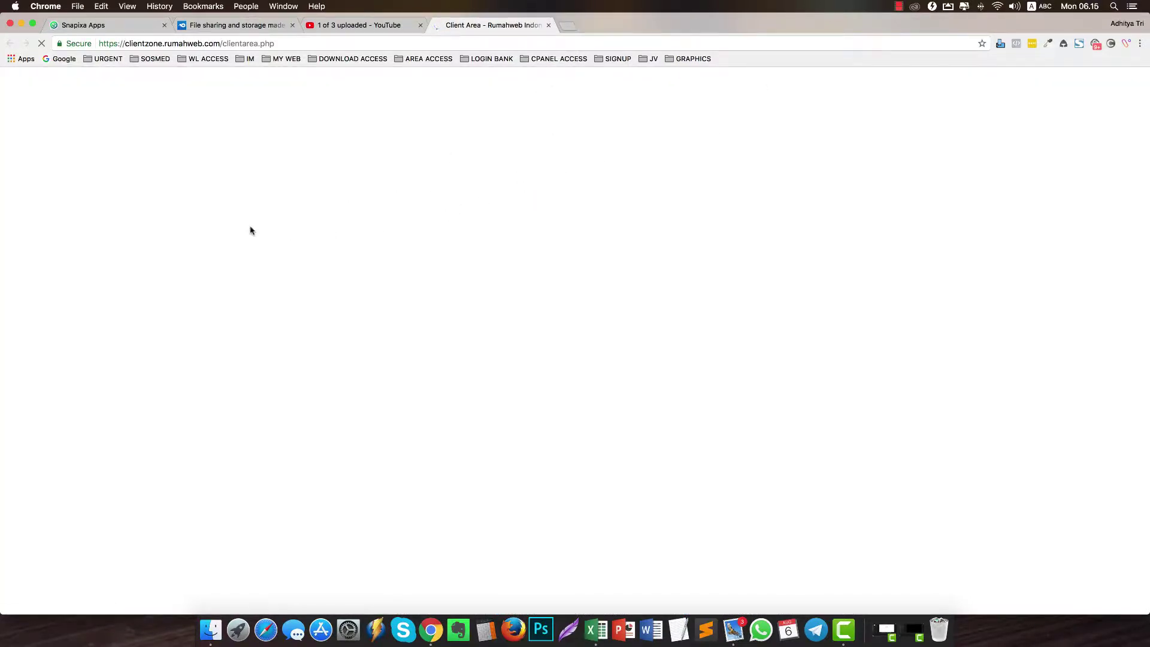
left_click(533, 442)
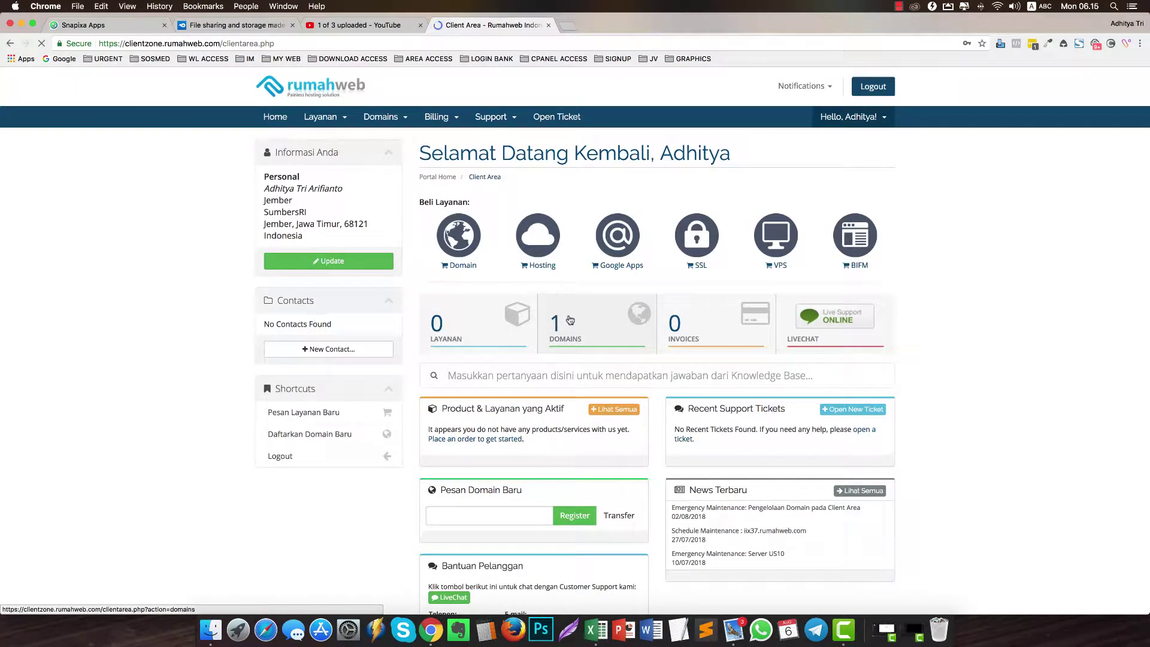
Step: Open the list of registered domains in the client area and try to copy the domain name snapixademo.club
left_click(570, 320)
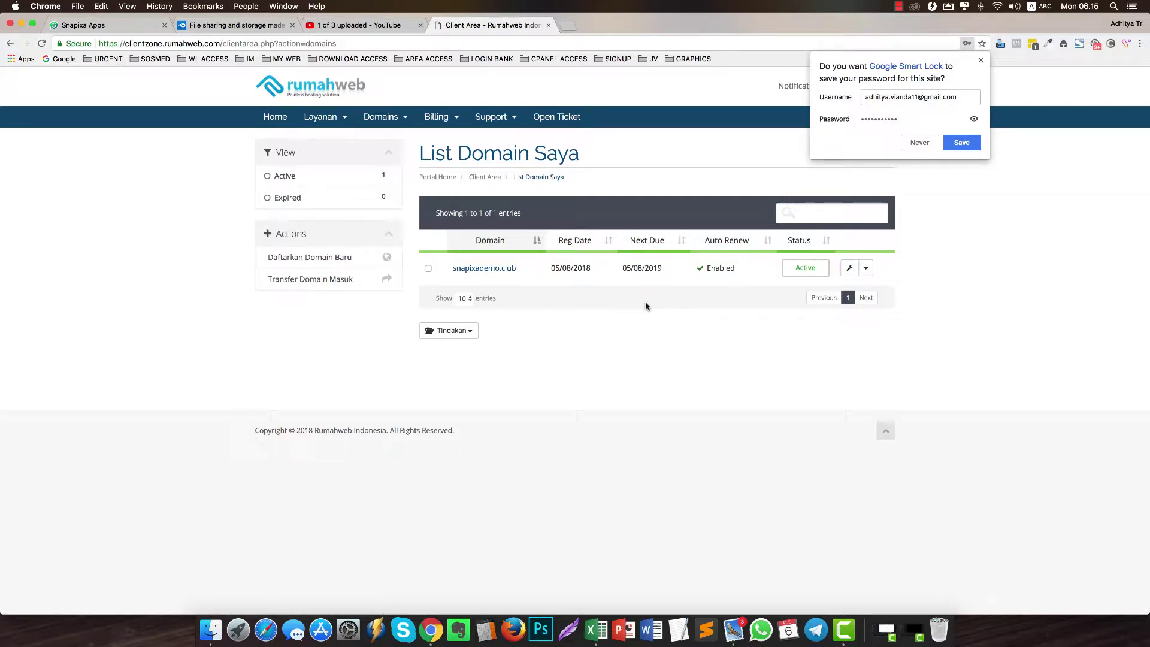
left_click_drag(448, 270, 533, 273)
right_click(474, 263)
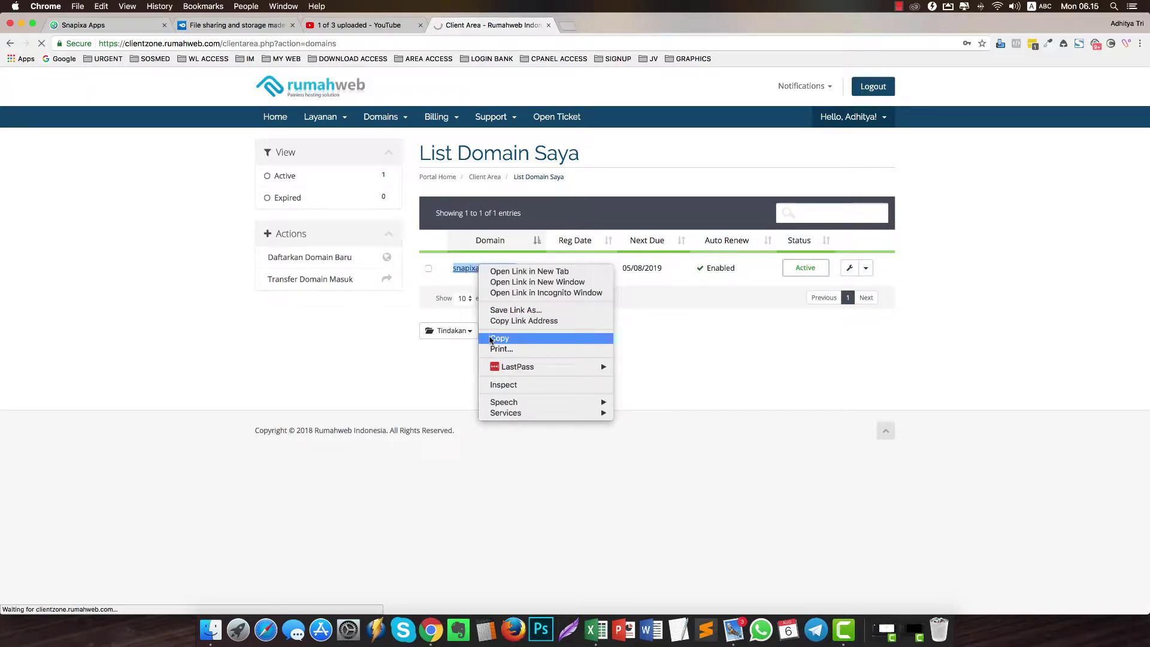
left_click(497, 339)
Step: Switch to Snapixa and open the form for adding a new domain in its domain section
left_click(83, 27)
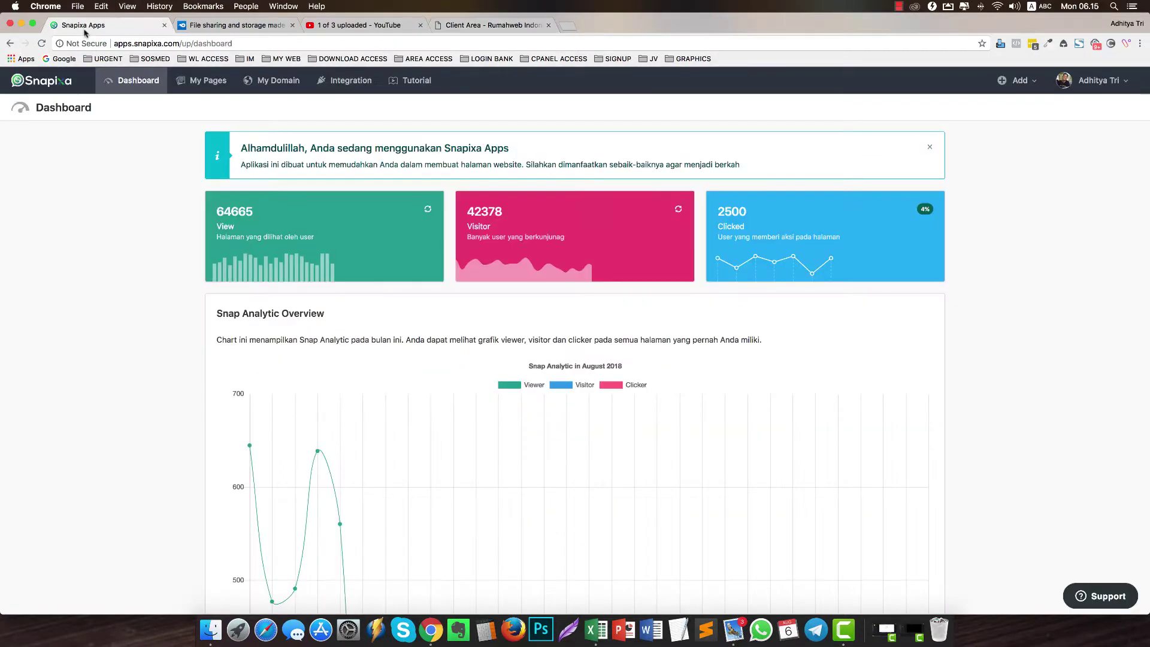
left_click(279, 80)
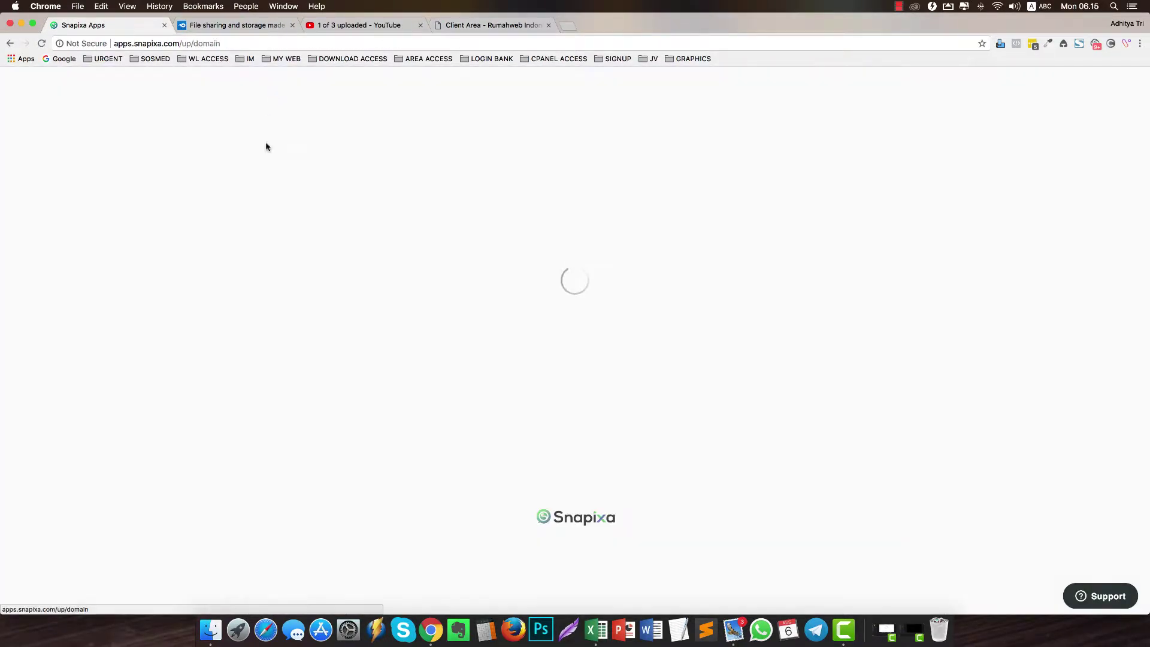
left_click(1104, 107)
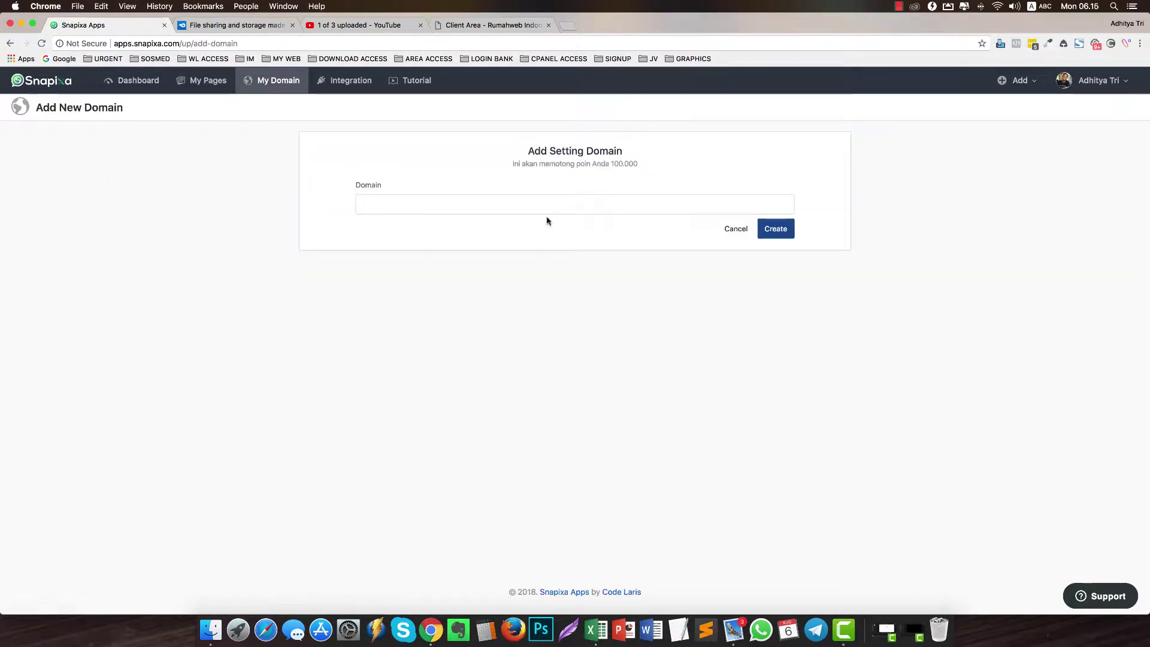
Step: Try to paste the copied domain name as the domain in the Add Setting Domain form
left_click(451, 203)
right_click(453, 204)
left_click(473, 275)
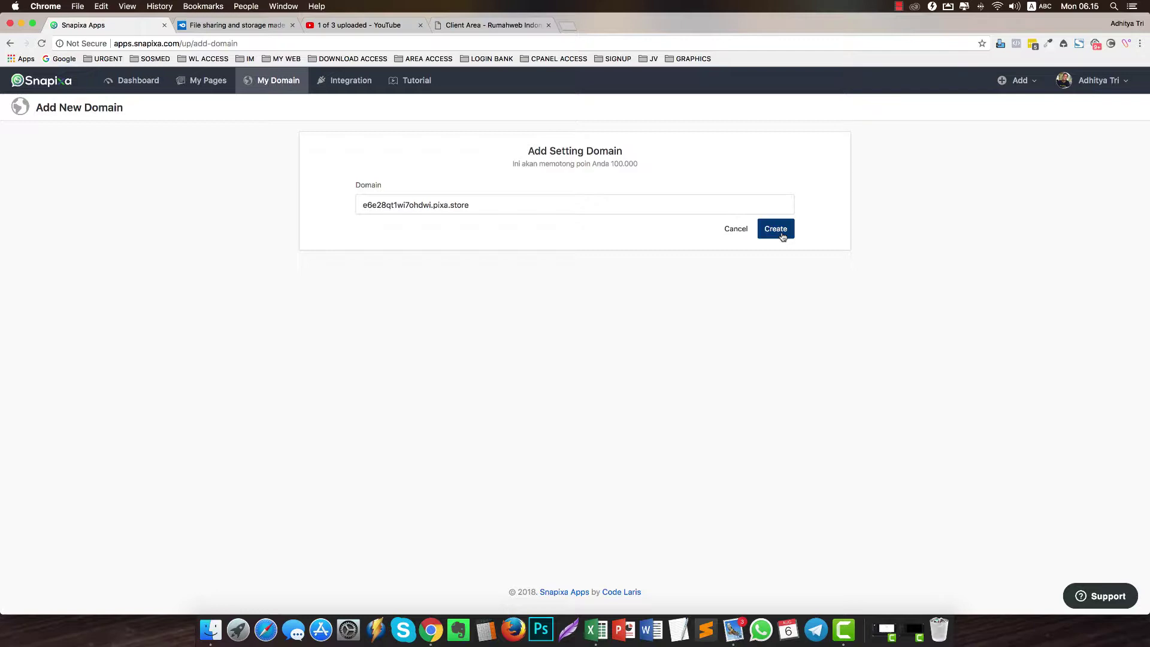
Step: Return to Rumahweb and copy the name snapixademo.club from the breadcrumb of the domain's management page
left_click(485, 25)
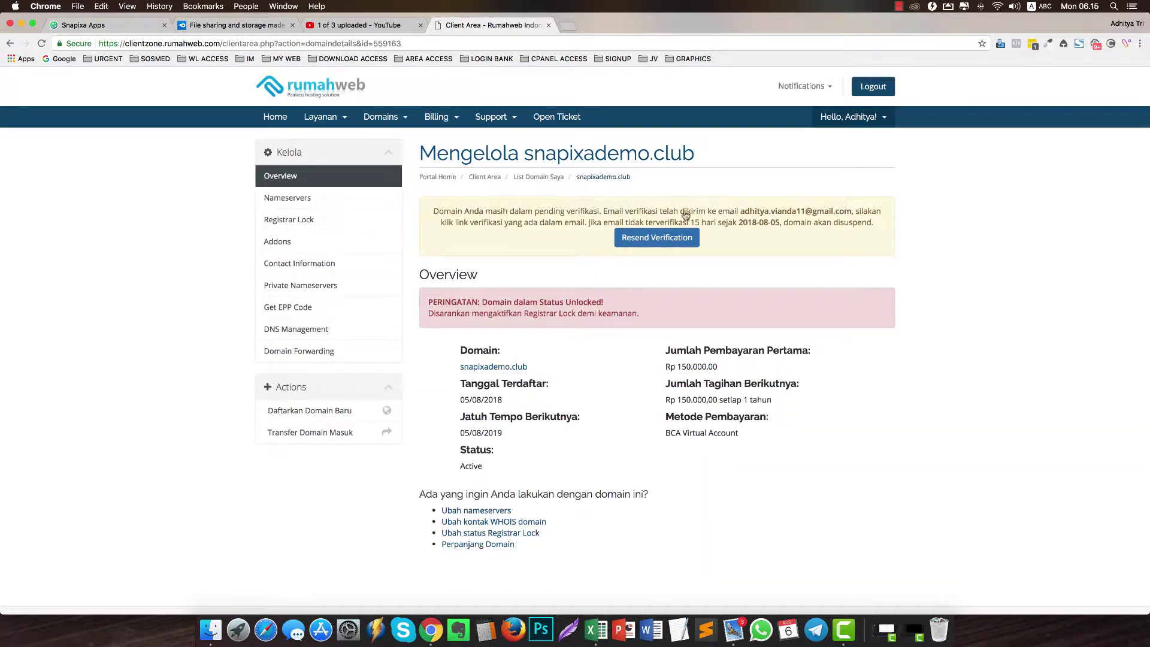
left_click_drag(638, 179, 576, 177)
key("super+c")
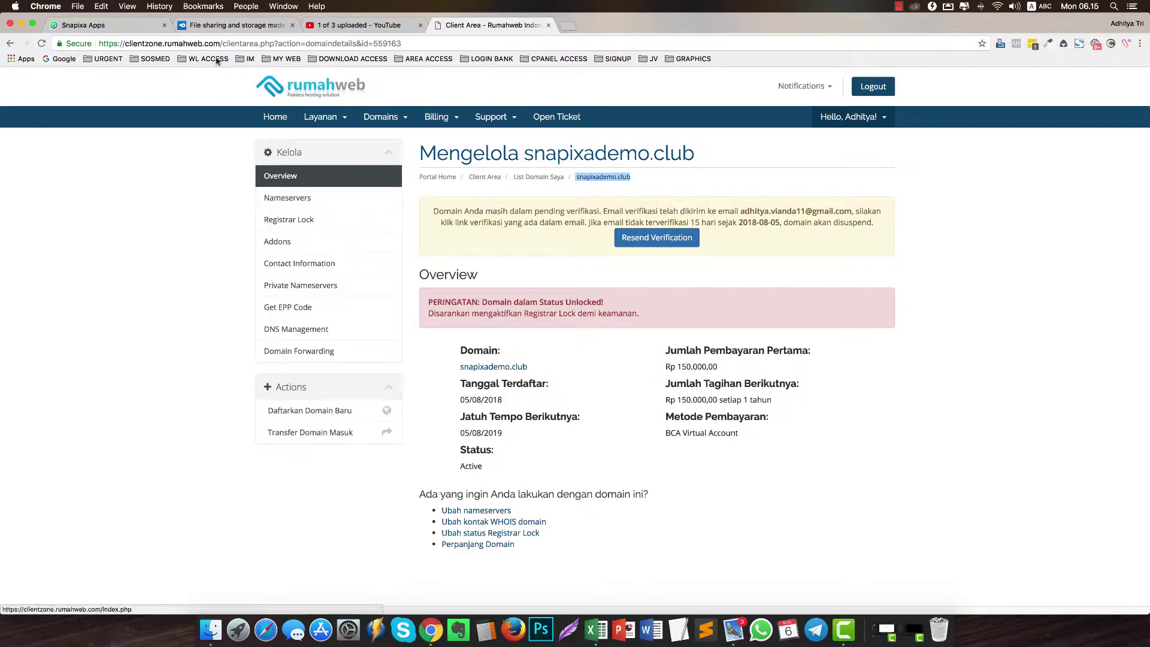
Step: Replace Snapixa's domain entry with the copied snapixademo.club and try to create the domain
left_click(81, 26)
left_click_drag(529, 208, 352, 208)
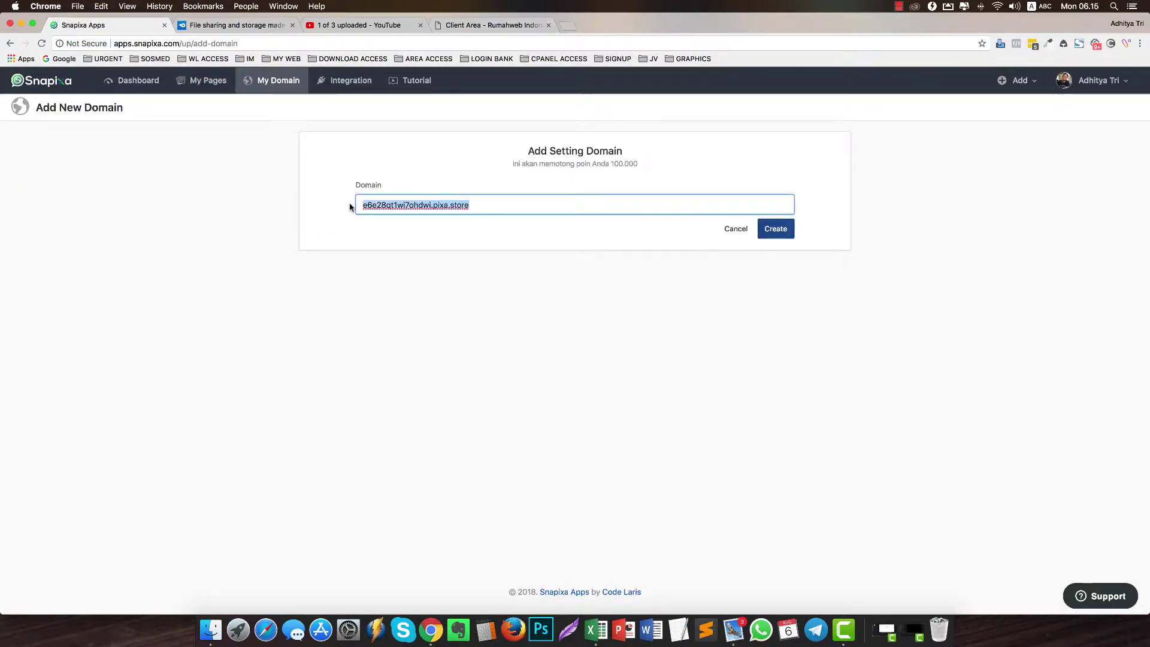
right_click(368, 204)
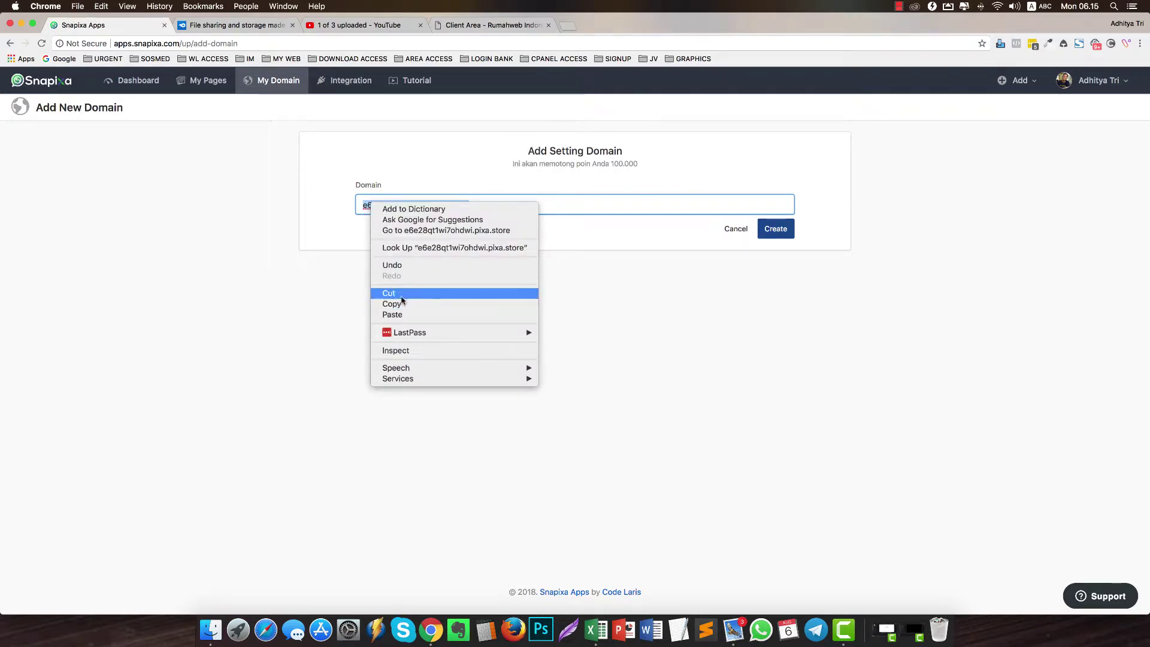
left_click(393, 314)
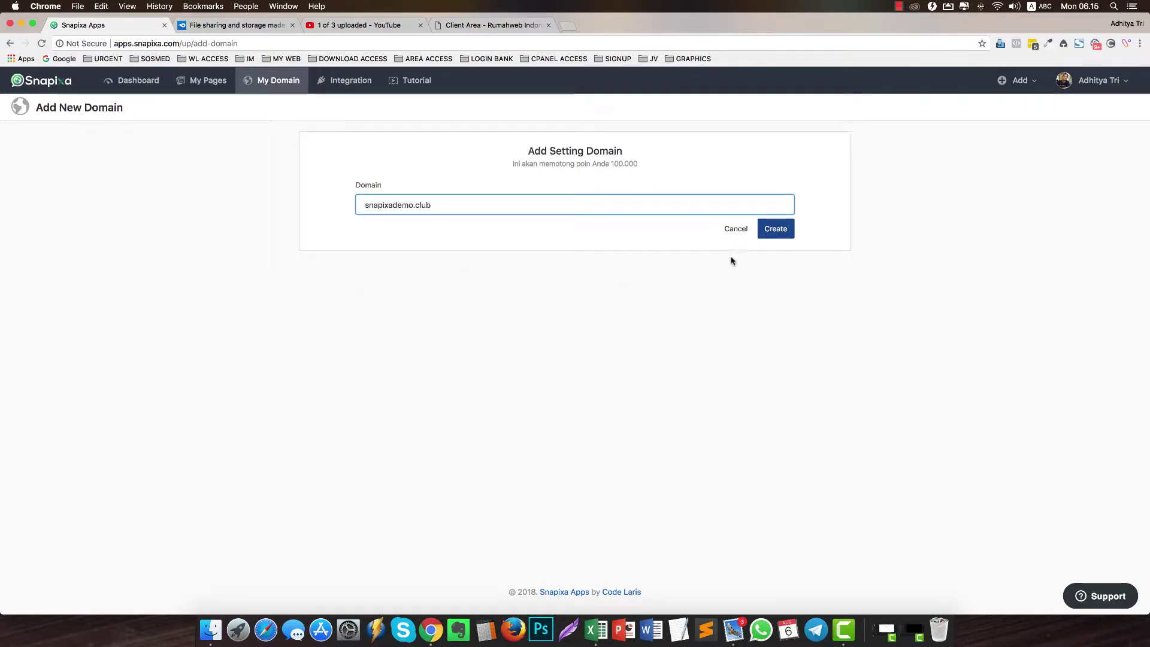
left_click(775, 229)
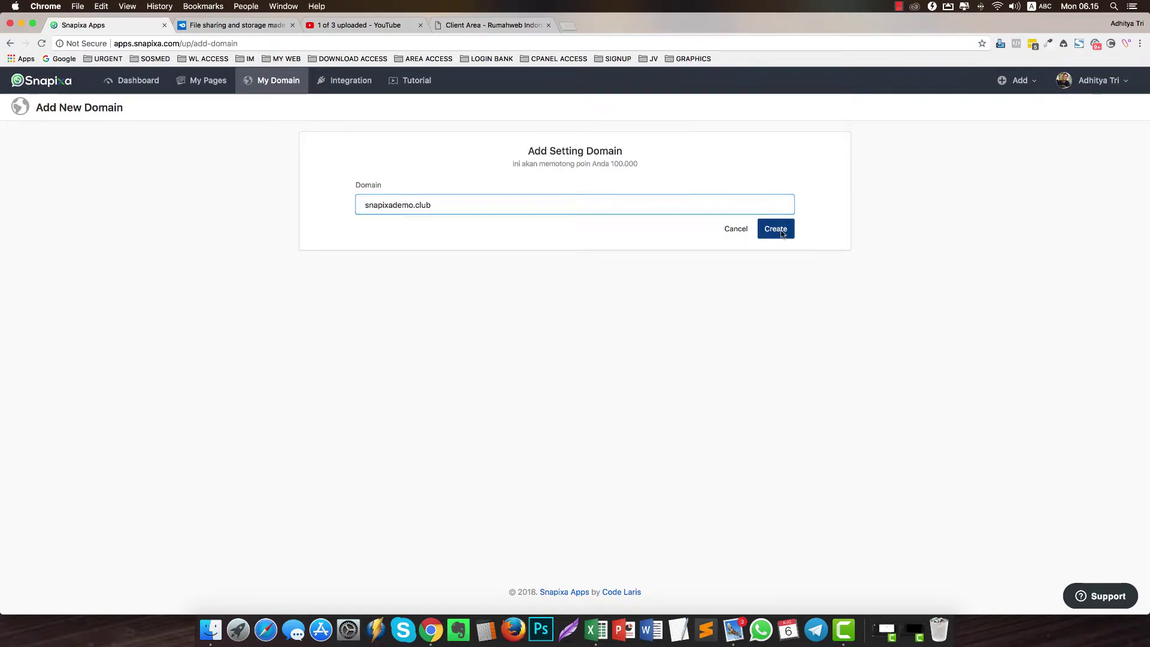
Step: Remove the leading space before snapixademo.club and create the domain in Snapixa
left_click(363, 206)
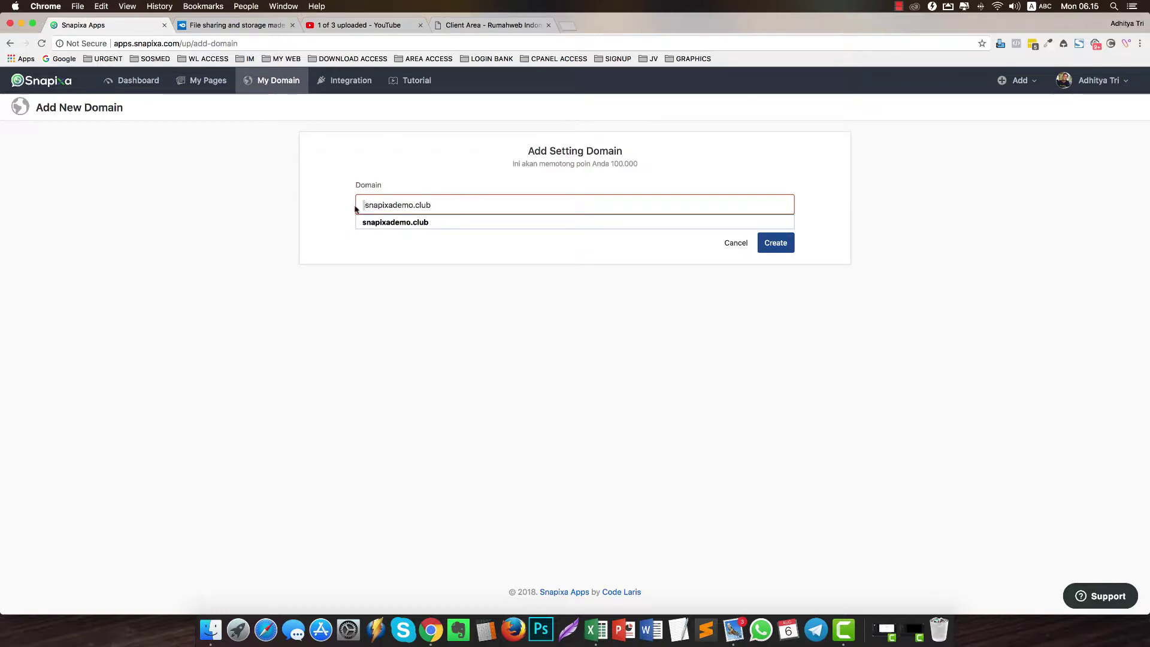
key("BackSpace")
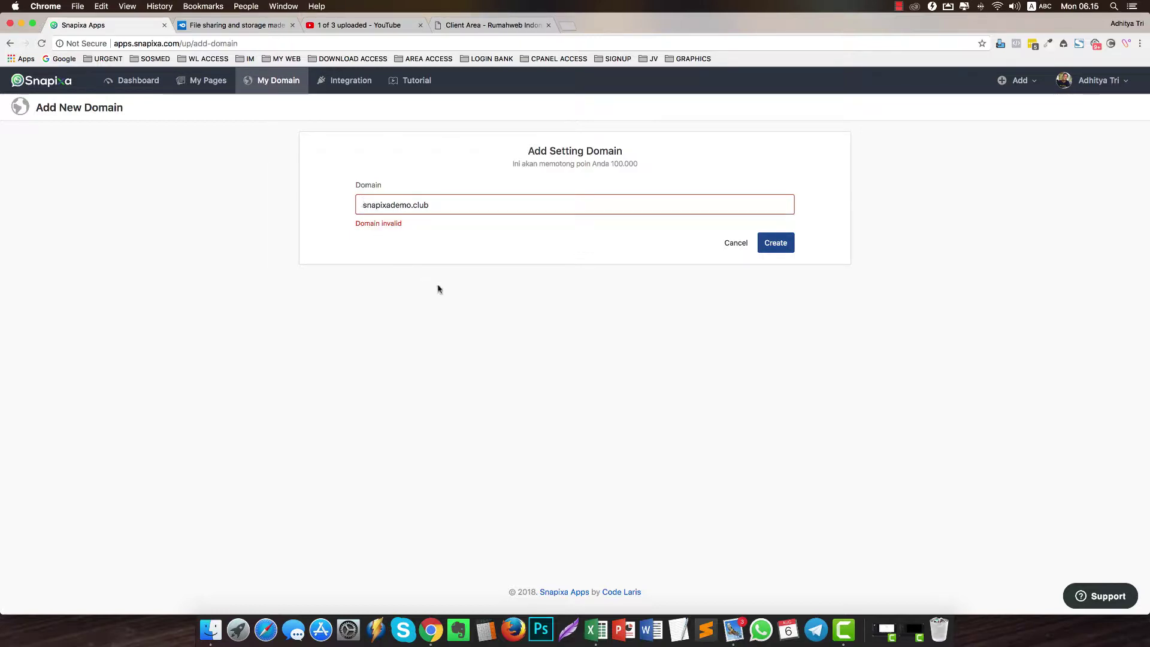
left_click(772, 246)
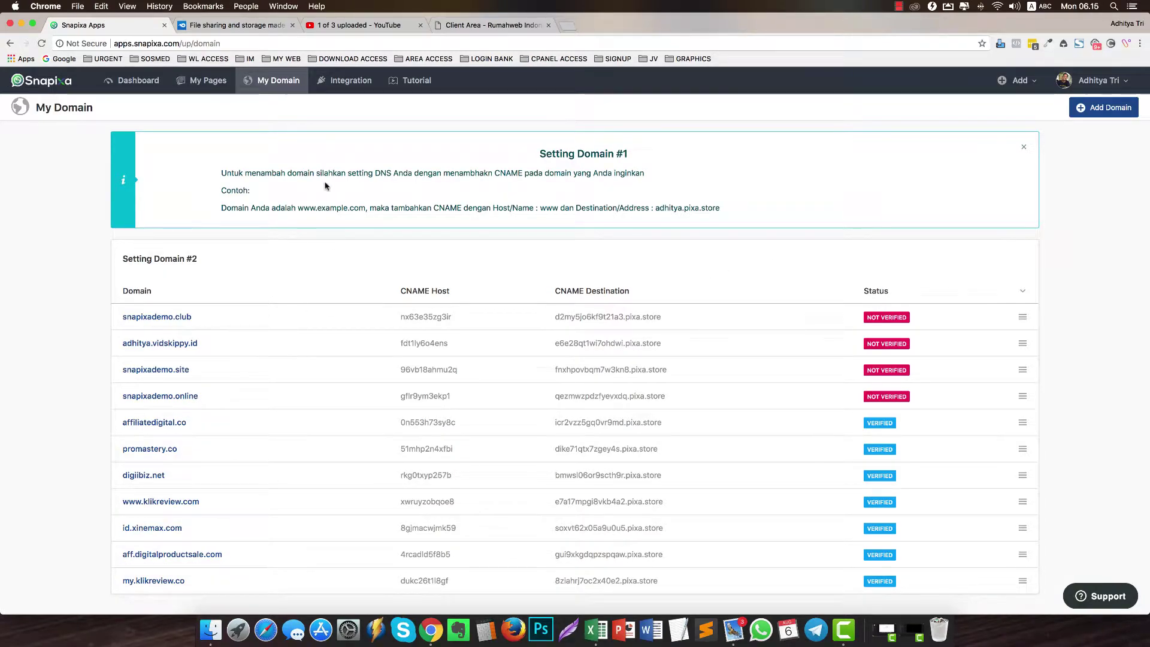
Step: Open DNS management for snapixademo.club in Rumahweb, activate the Managed DNS service and register the domain in the DNS system
key("super+4")
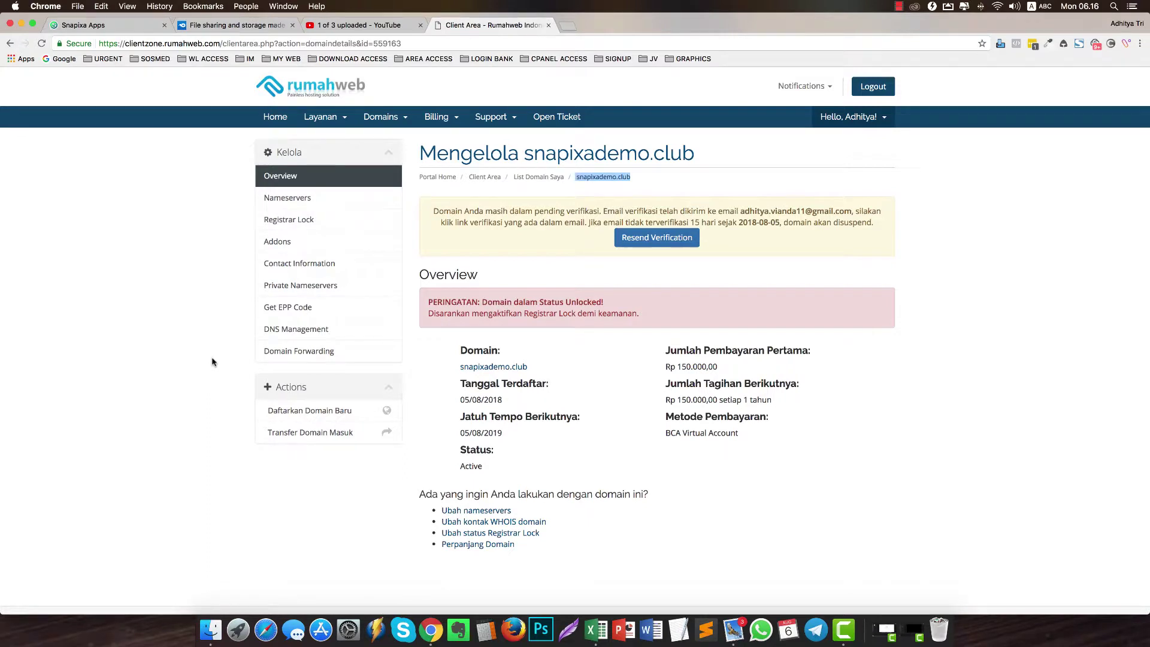
left_click(281, 334)
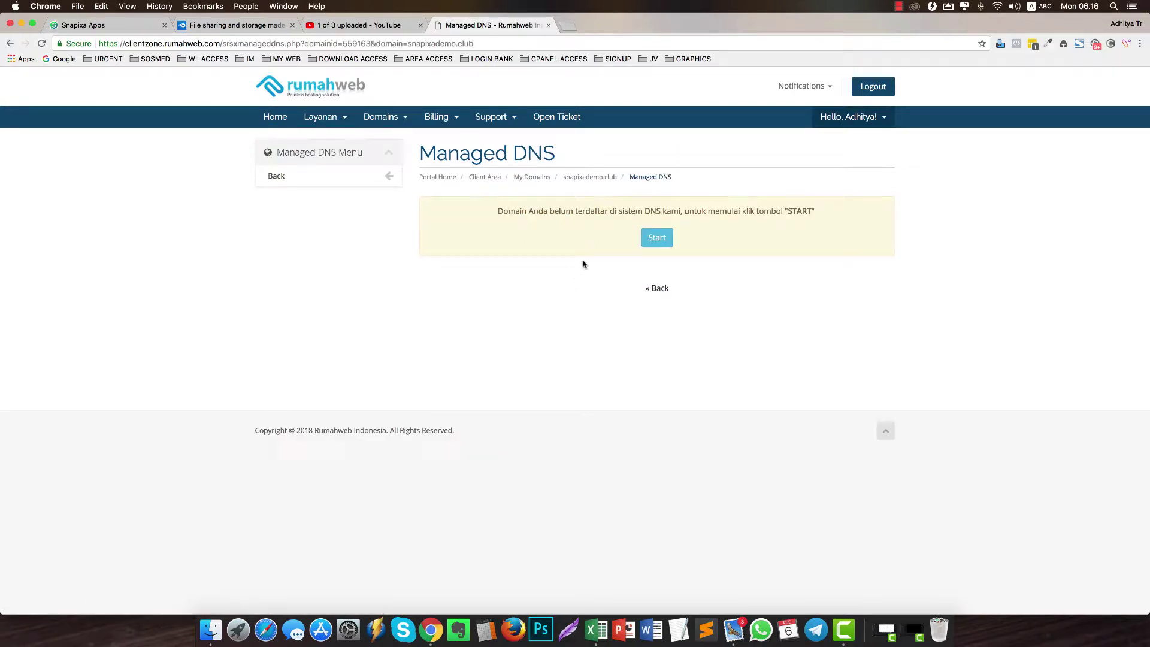
left_click(655, 238)
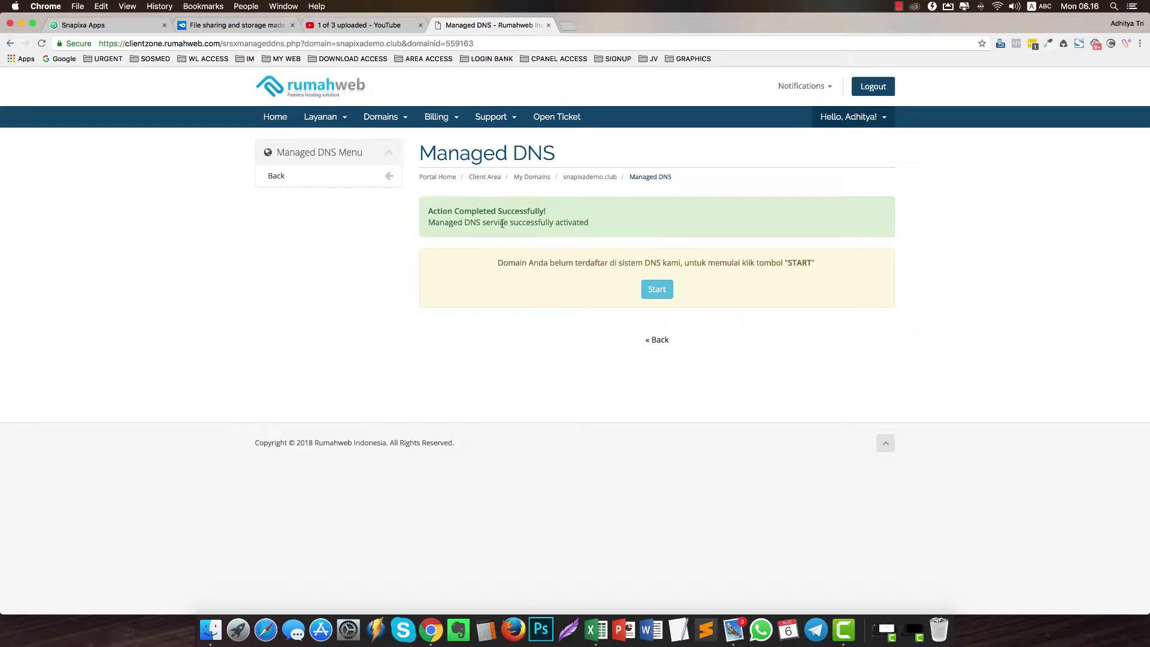
left_click(657, 290)
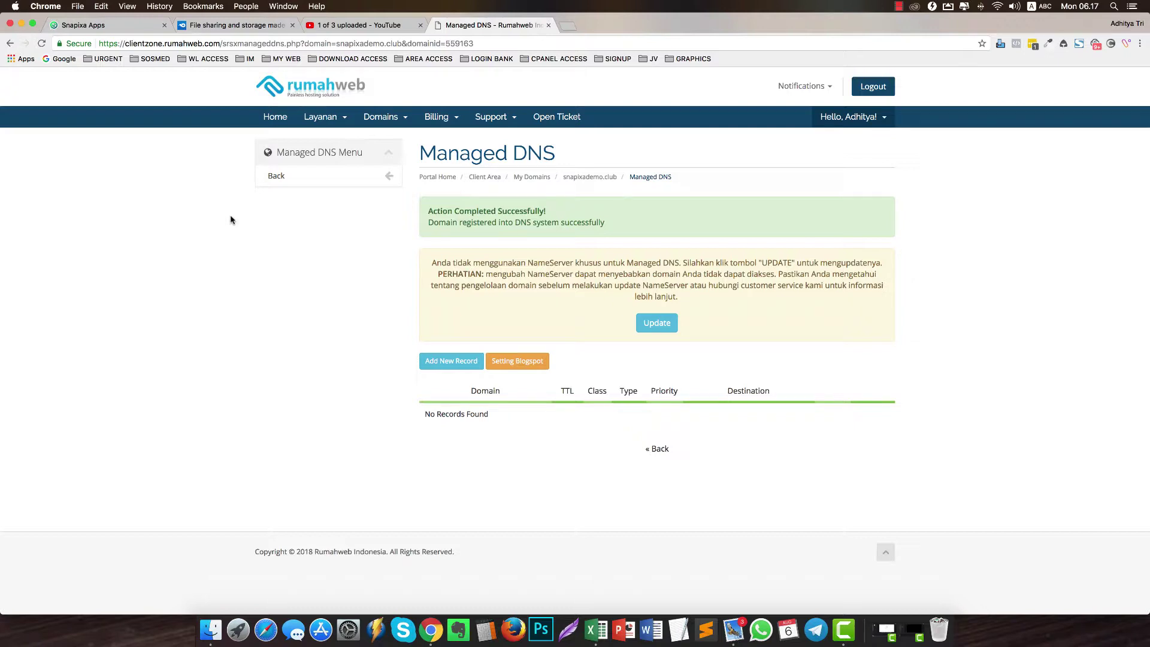
Step: Start a new DNS record for snapixademo.club and set its record type to CNAME
left_click(439, 363)
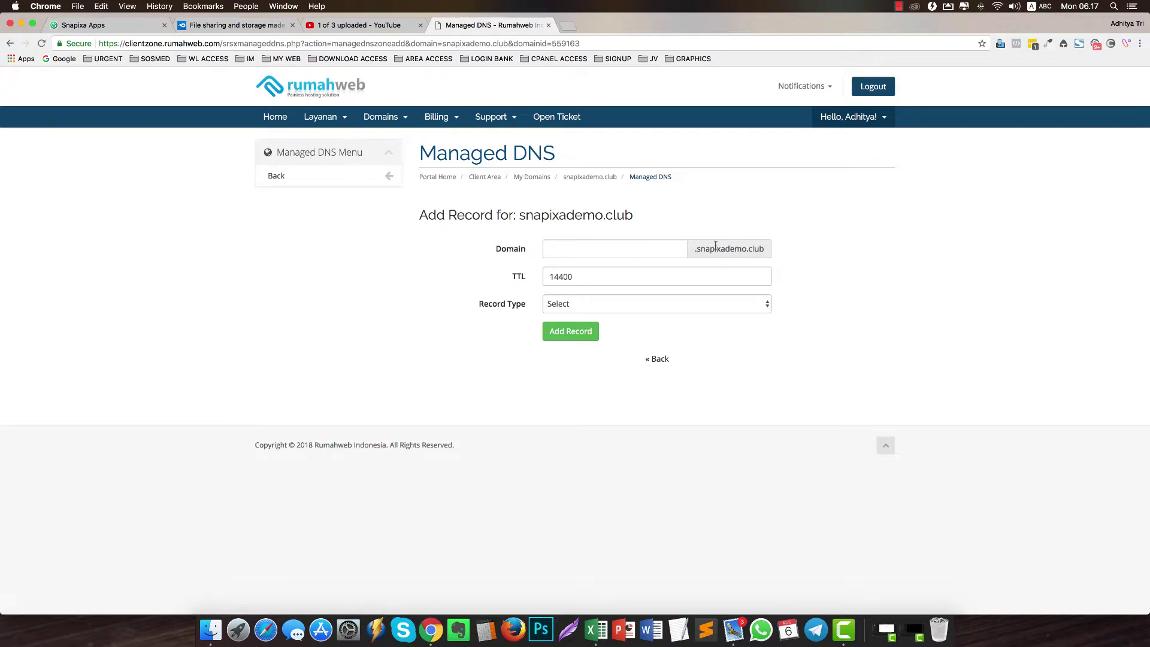
left_click(596, 310)
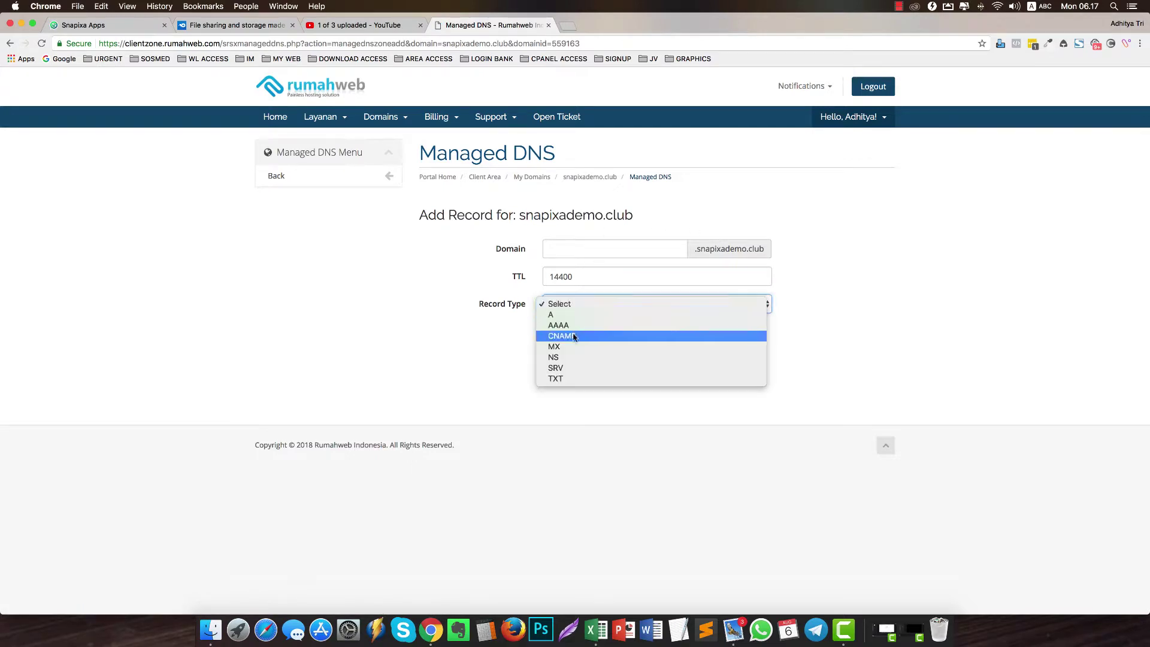
left_click(591, 333)
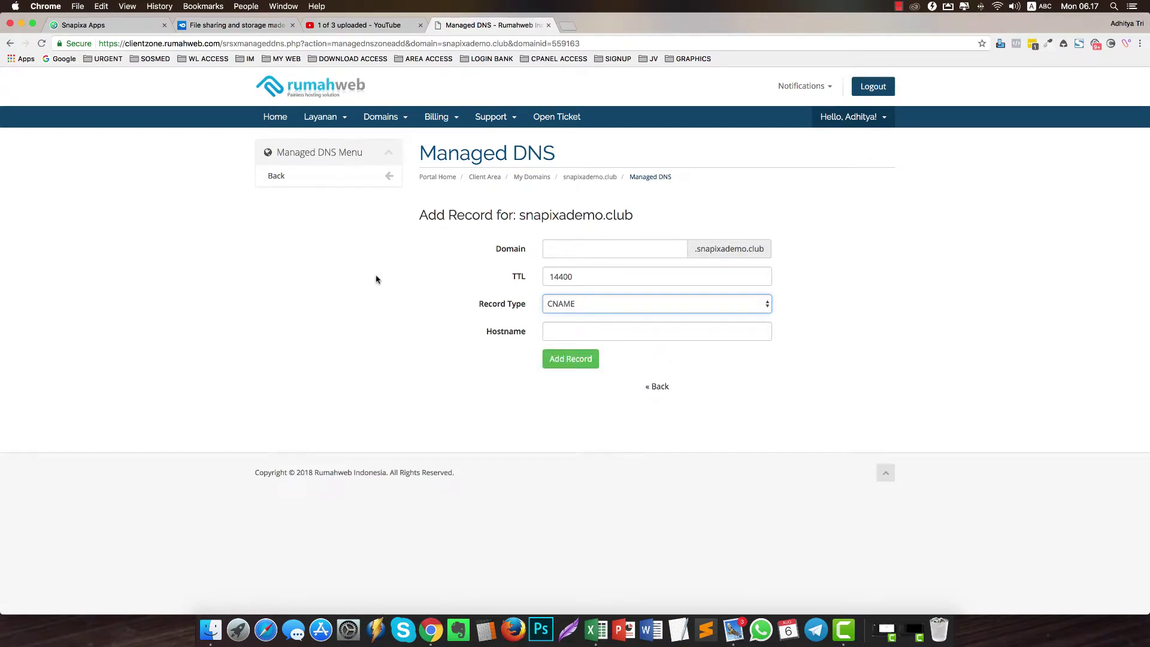
Step: Place the Snapixa tab beside the Managed DNS tab and fill in the record with domain www and hostname snapixademo.club
left_click_drag(89, 24, 345, 25)
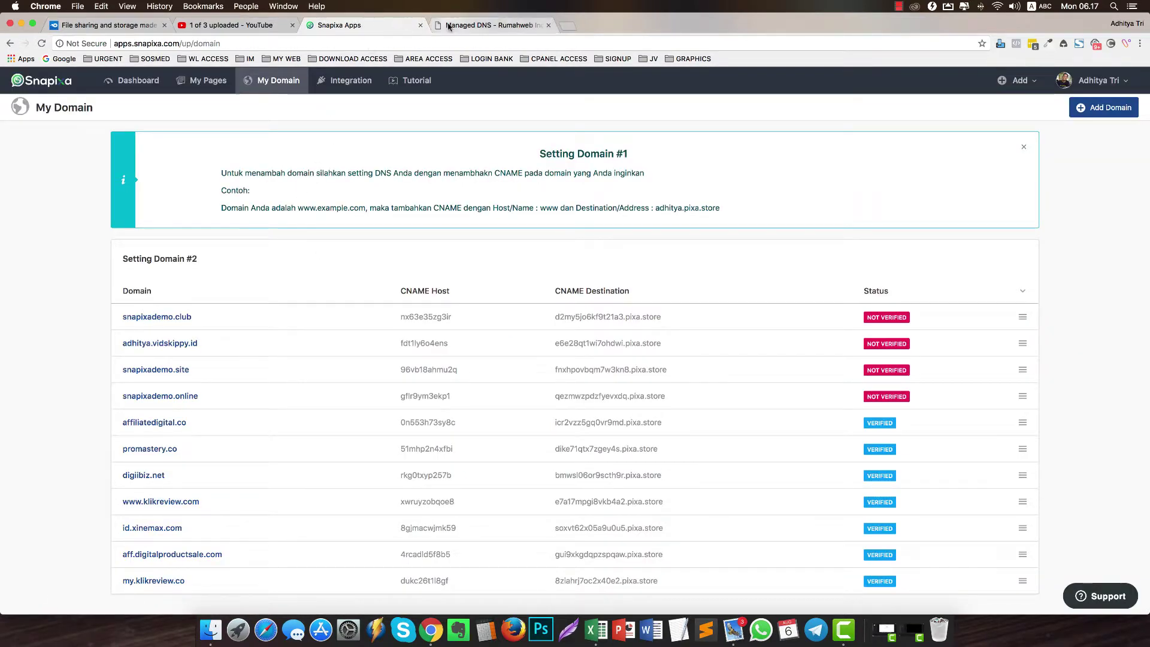
left_click(479, 24)
left_click(575, 247)
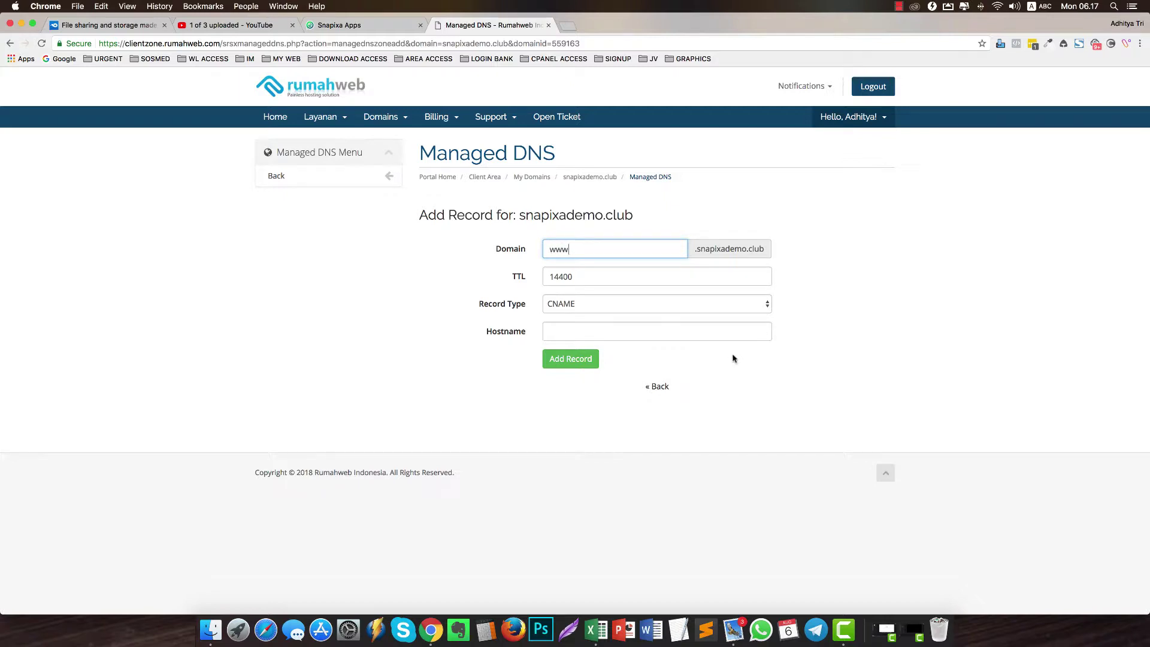
right_click(648, 336)
left_click(676, 406)
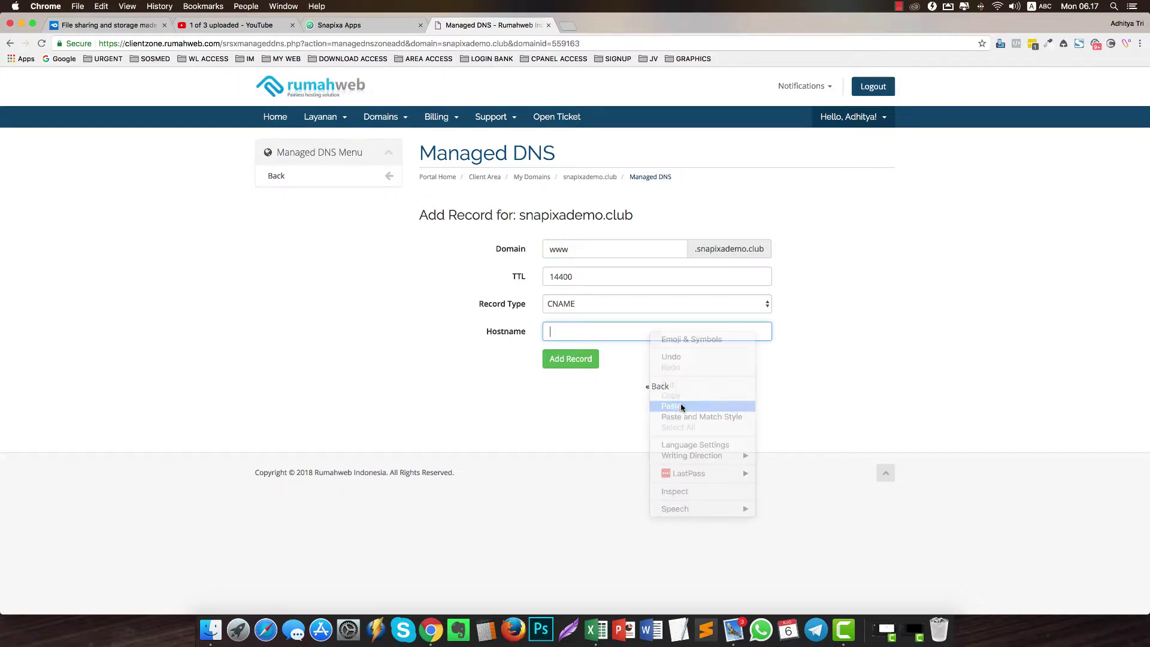
Step: Copy the CNAME destination address from Snapixa's Setting Domain #1 example and return to Rumahweb's DNS record form
left_click(404, 24)
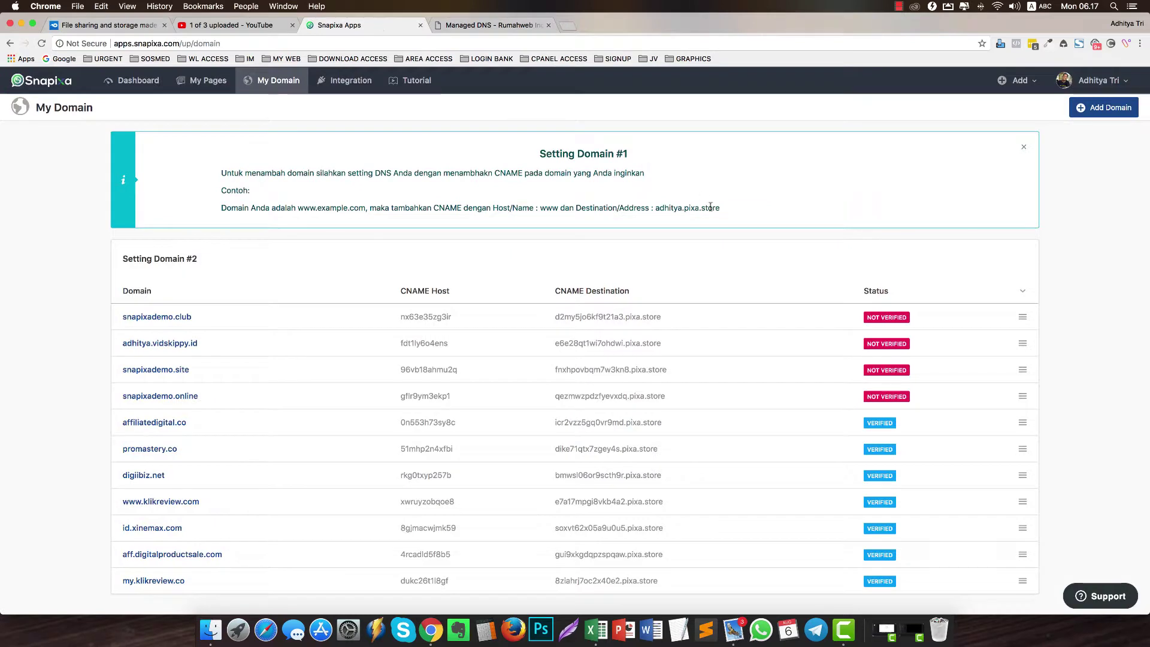
left_click_drag(733, 213, 656, 208)
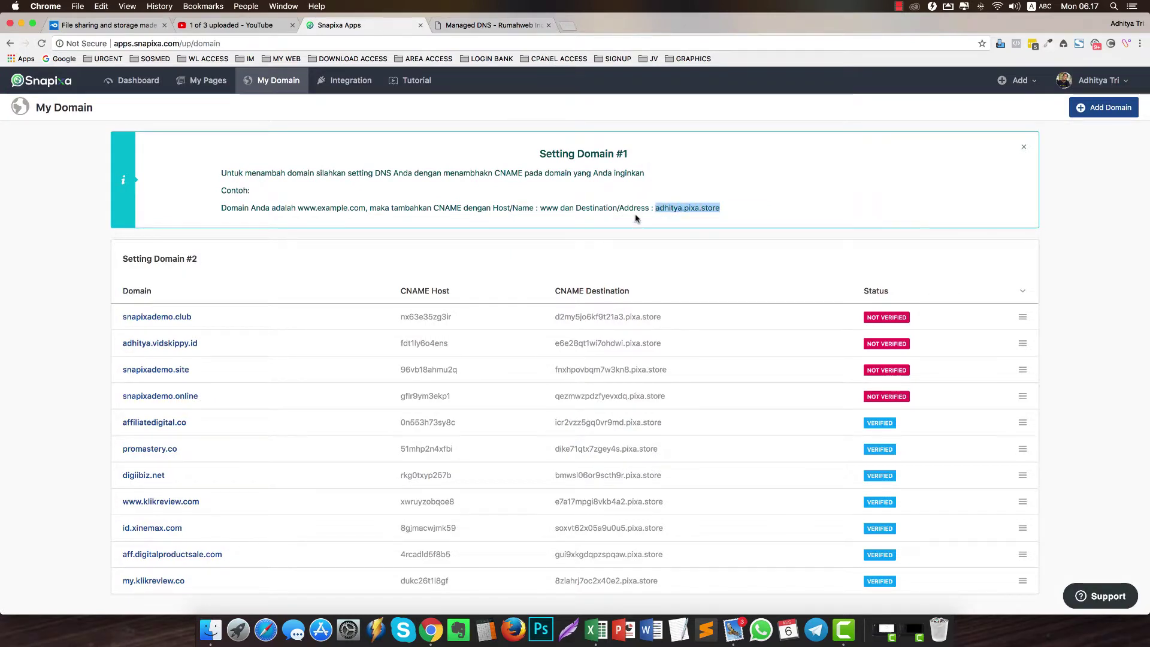
right_click(687, 209)
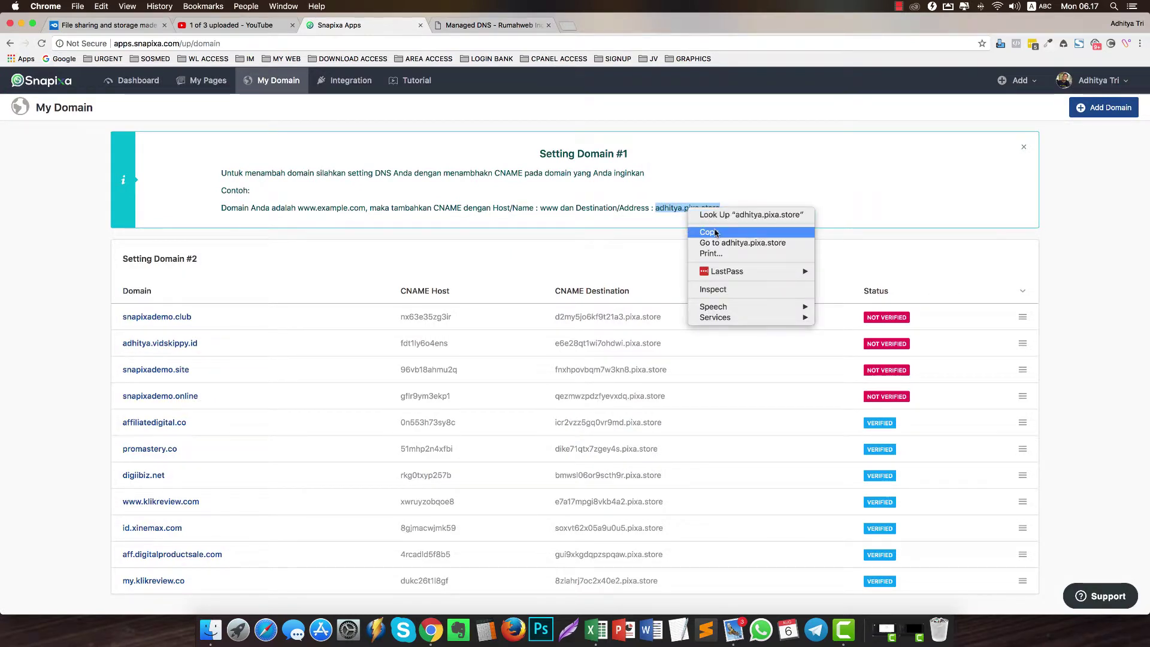
left_click(711, 231)
left_click(488, 25)
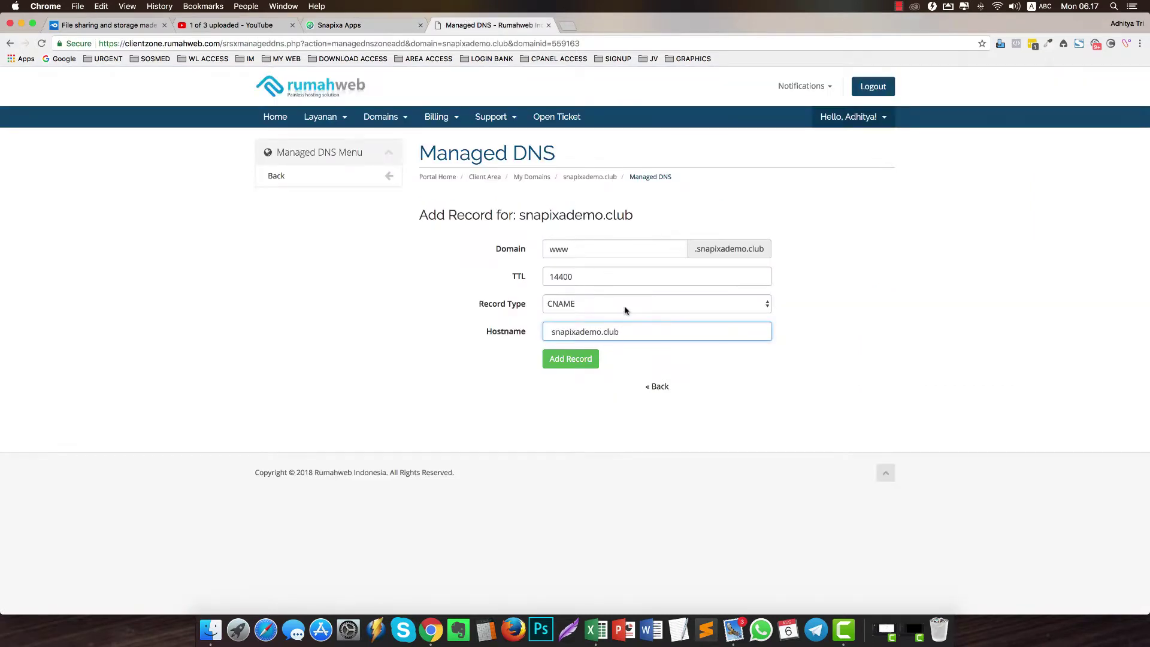
Step: Replace the www record's hostname with the destination address copied from Snapixa and add the CNAME record
key("super+a")
key("super+v")
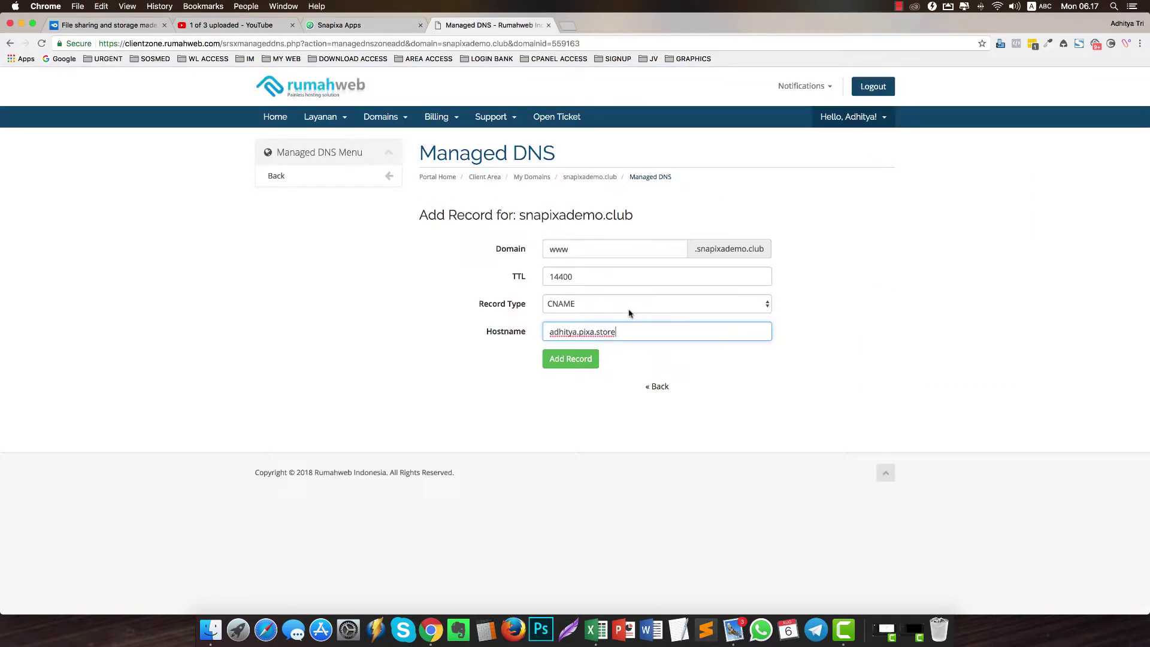
left_click(585, 362)
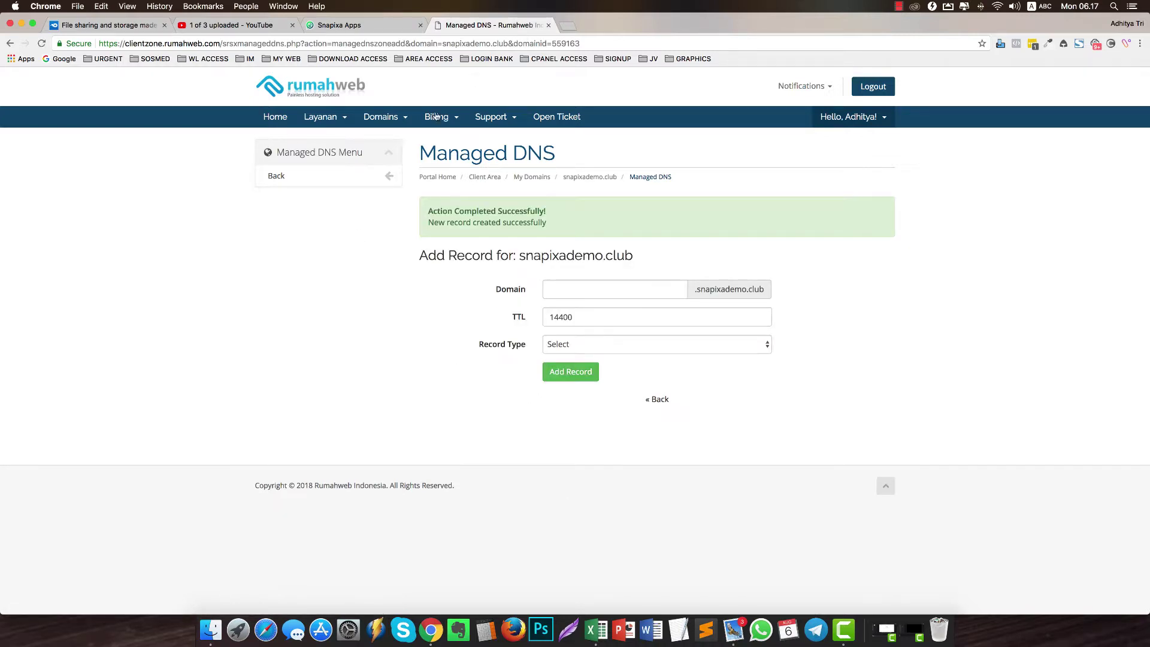
Step: Copy snapixademo.club's CNAME host from Snapixa's domain list and paste it as the domain of a new Rumahweb DNS record
left_click(371, 27)
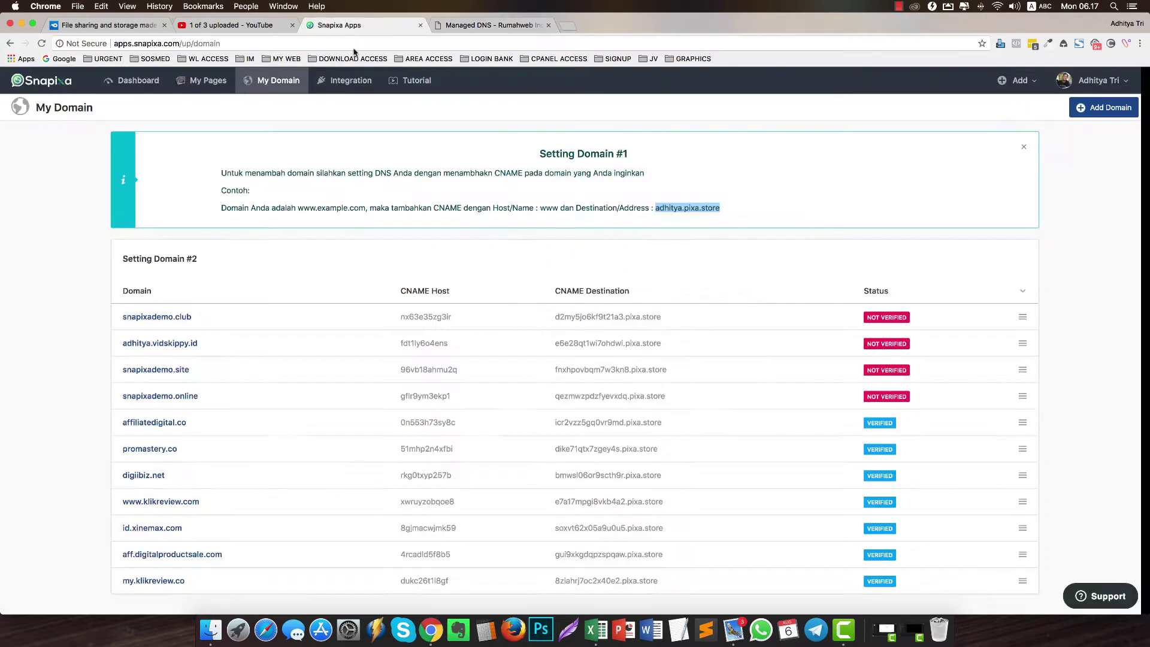
left_click_drag(400, 316, 450, 316)
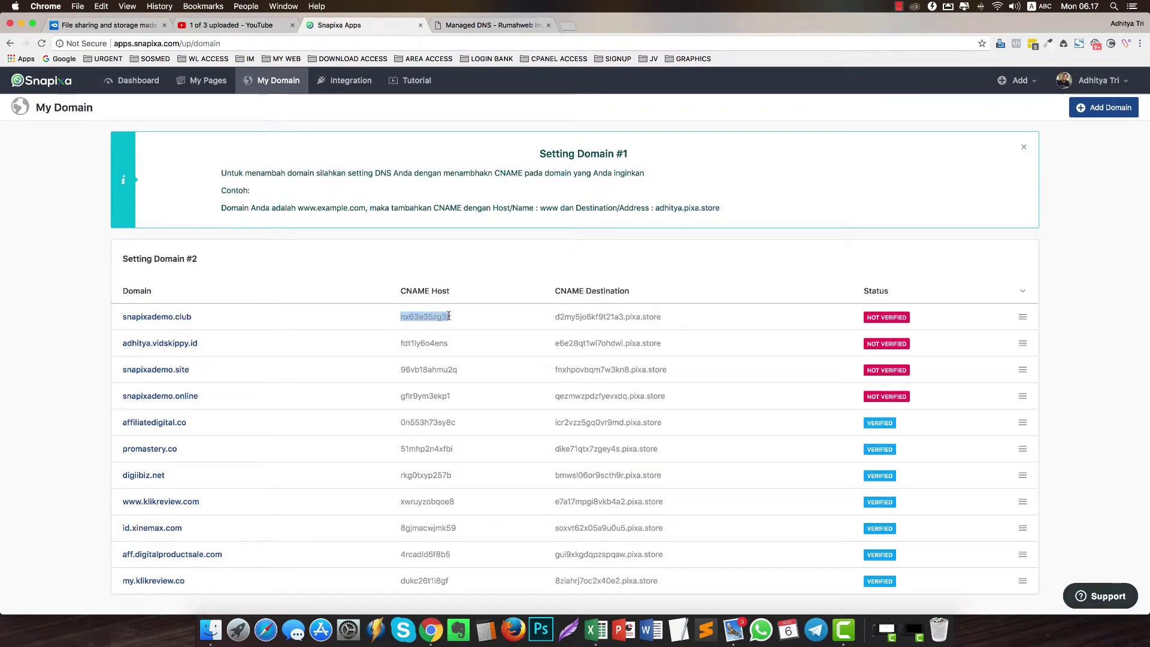
right_click(452, 318)
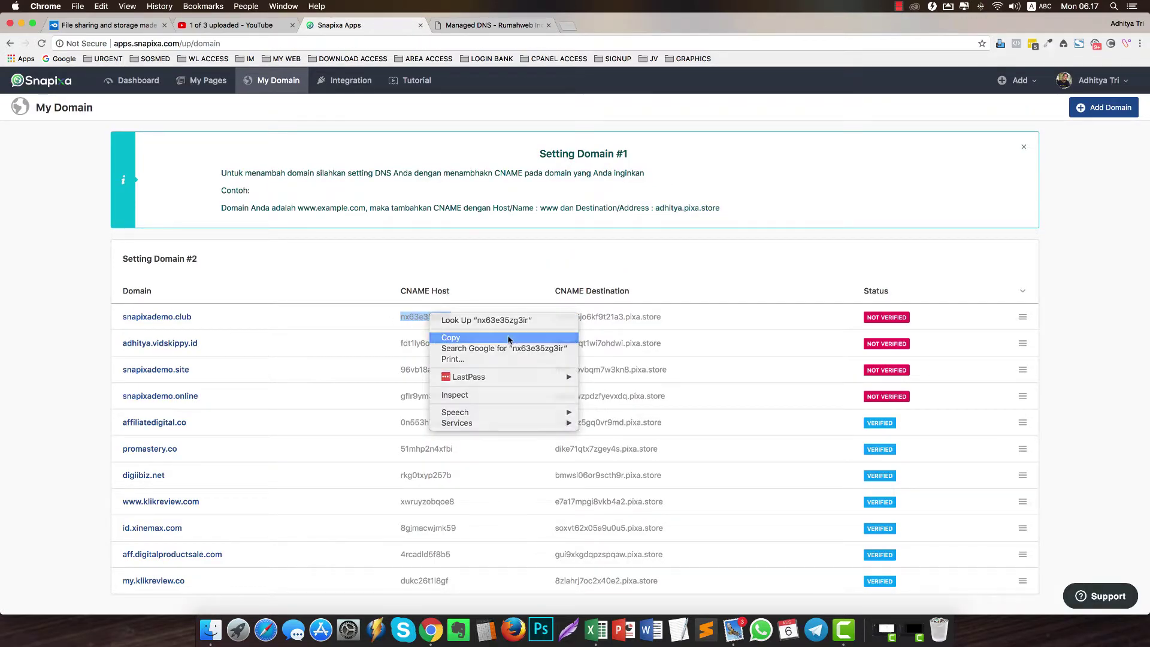
left_click(448, 340)
left_click(473, 25)
left_click(612, 290)
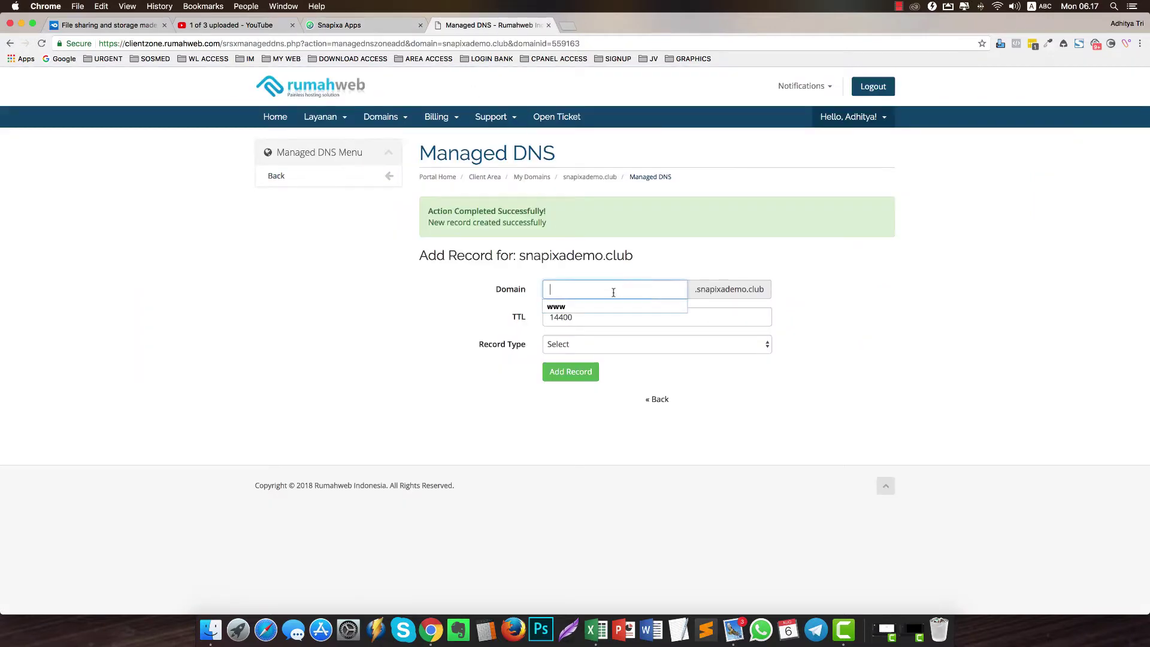
right_click(612, 291)
left_click(635, 364)
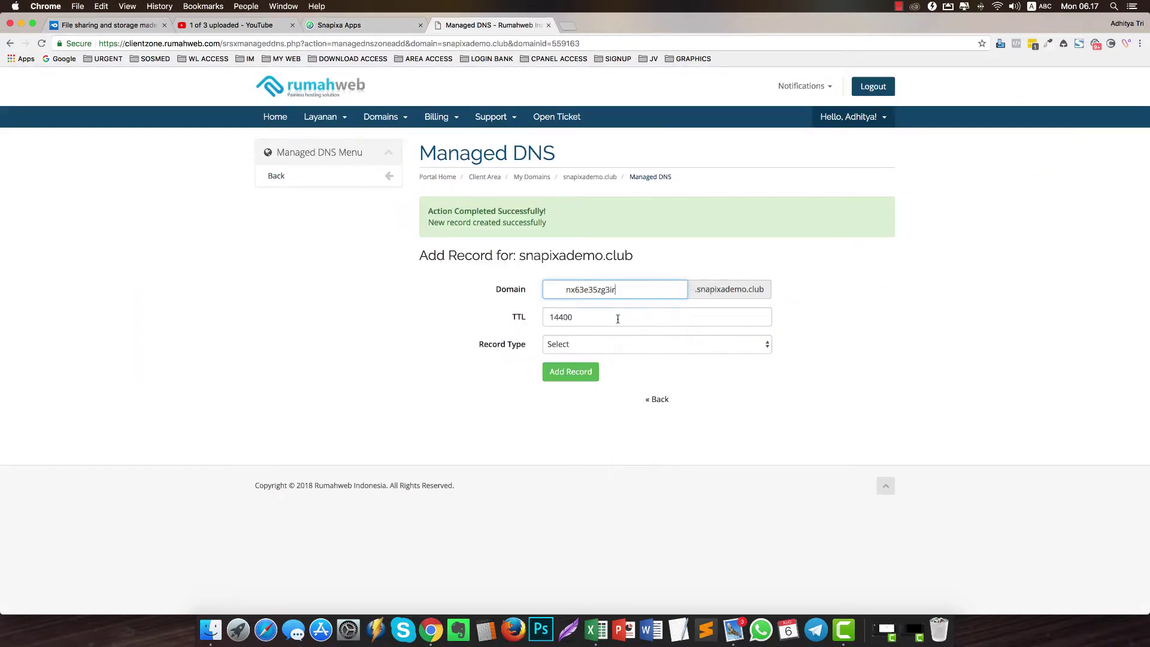
Step: Copy snapixademo.club's CNAME destination from Snapixa's Setting Domain #2 list and return to Rumahweb's DNS record form
left_click(349, 27)
left_click_drag(554, 316, 667, 321)
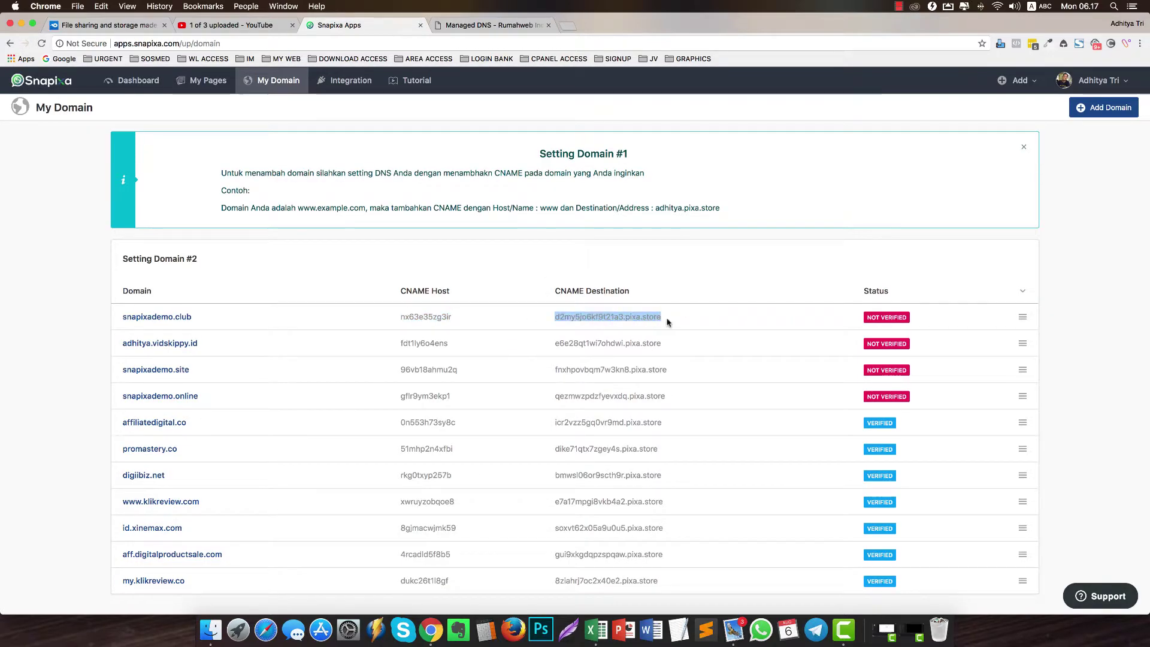
right_click(641, 319)
left_click(663, 339)
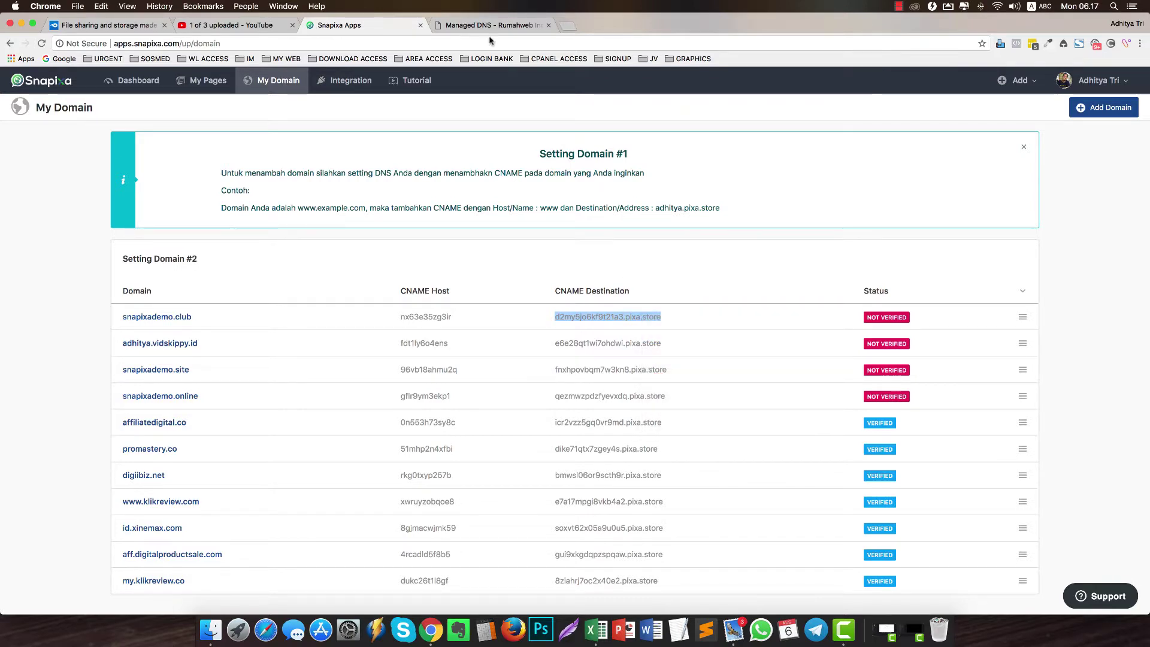
left_click(491, 25)
Step: Remove the leading whitespace from the new record's domain value and set its record type to CNAME
left_click(565, 292)
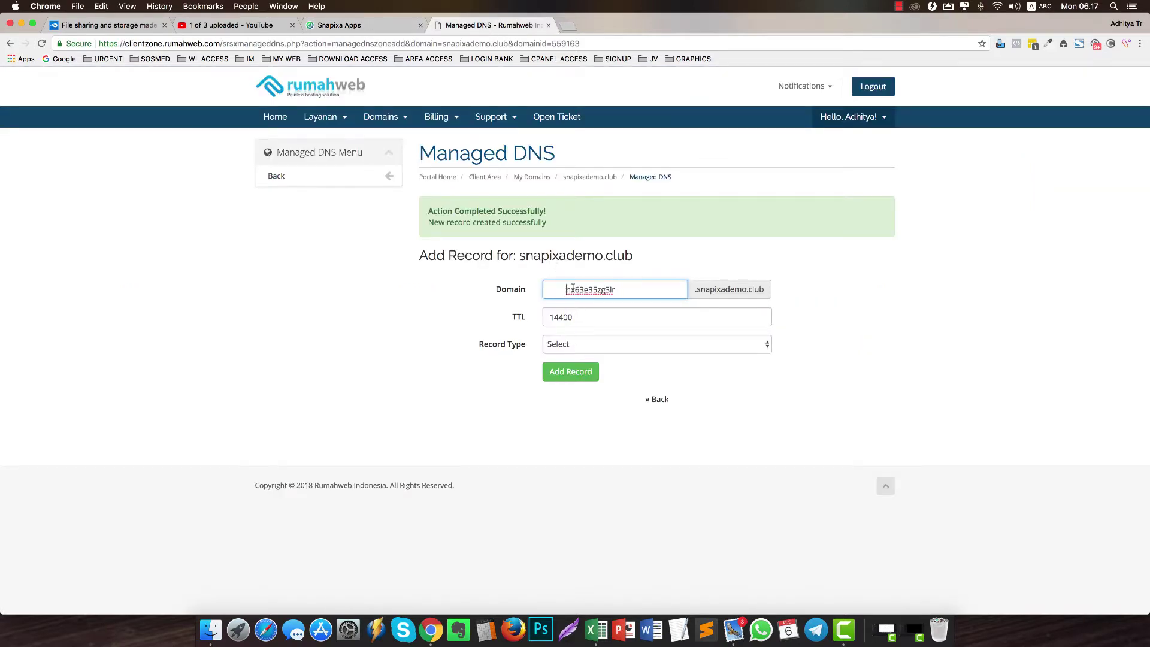
key("BackSpace")
left_click(580, 343)
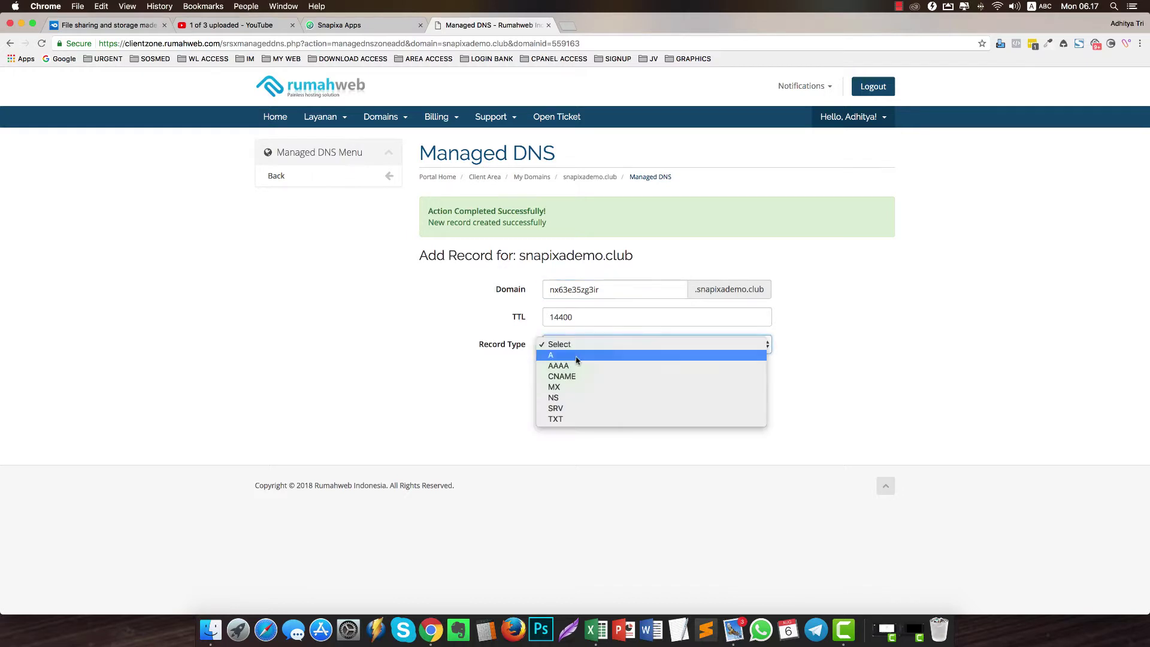
left_click(578, 374)
Step: Paste the copied CNAME destination as the hostname, remove its leading whitespace and add the record
left_click(606, 374)
right_click(606, 373)
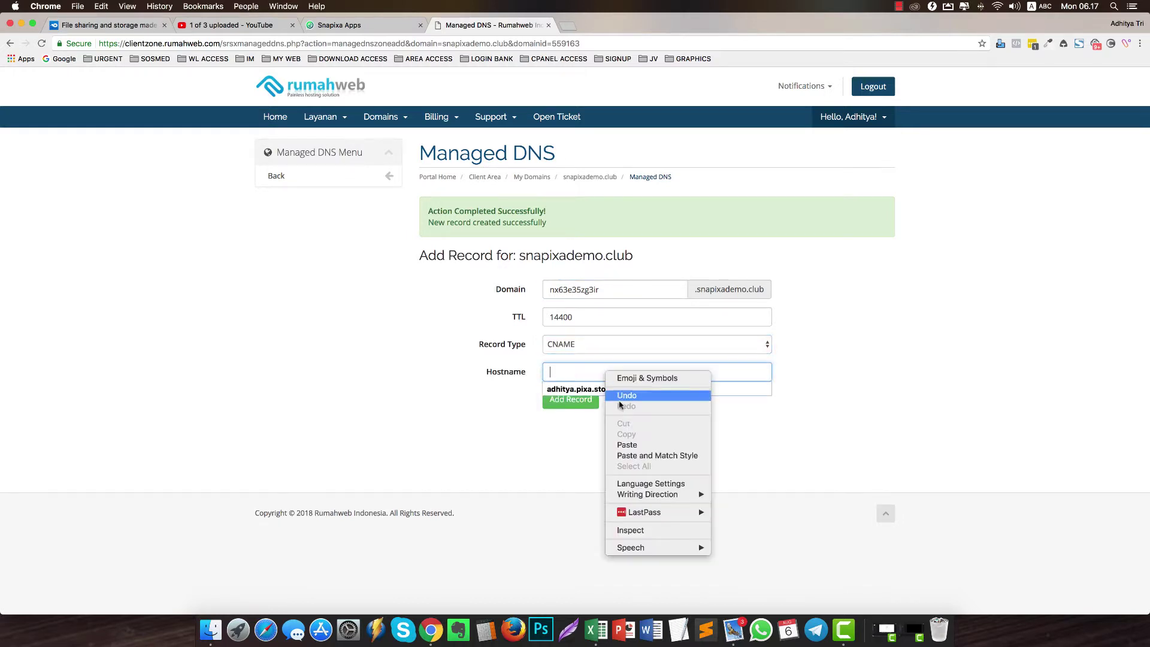
left_click(627, 445)
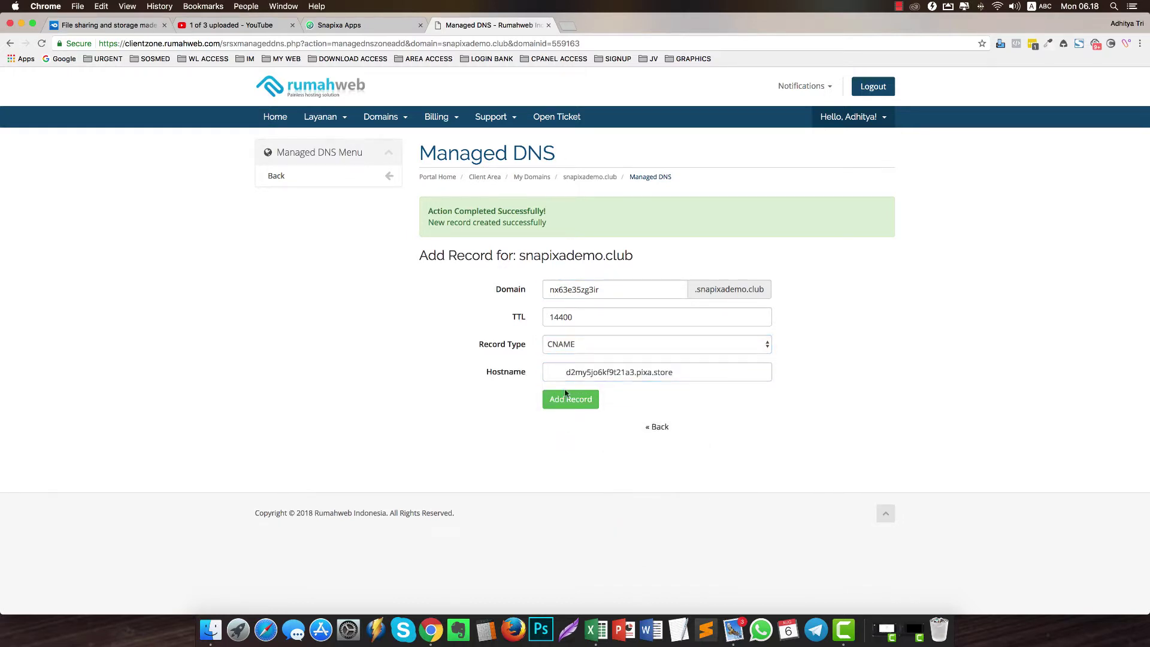
left_click(564, 366)
key("BackSpace")
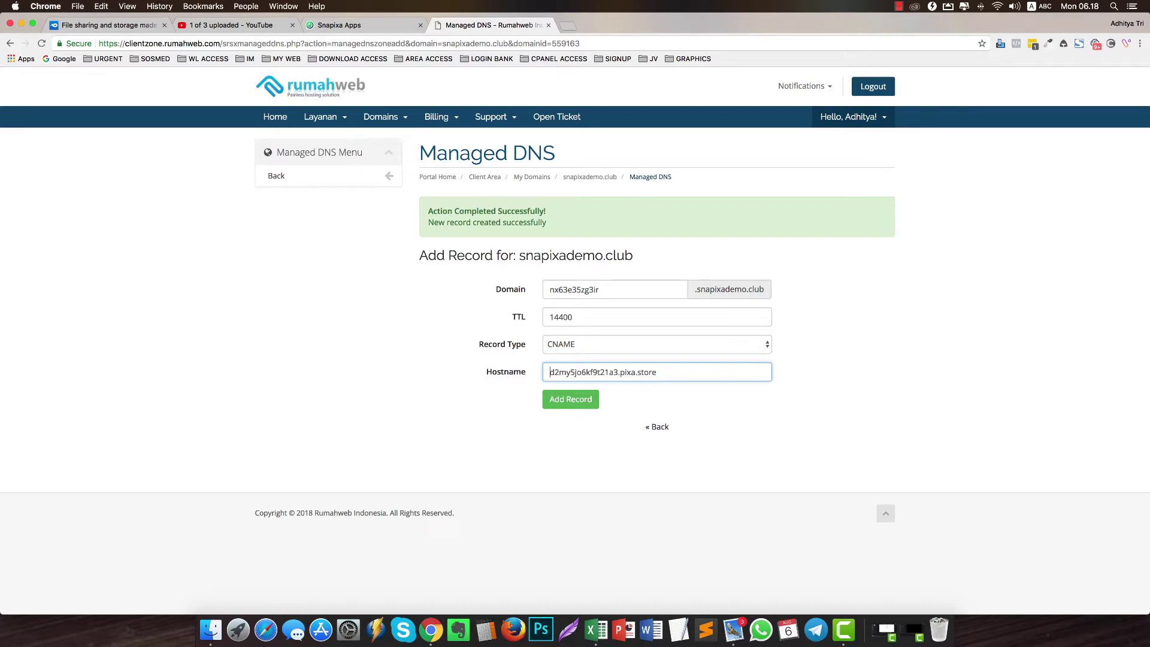
left_click(579, 404)
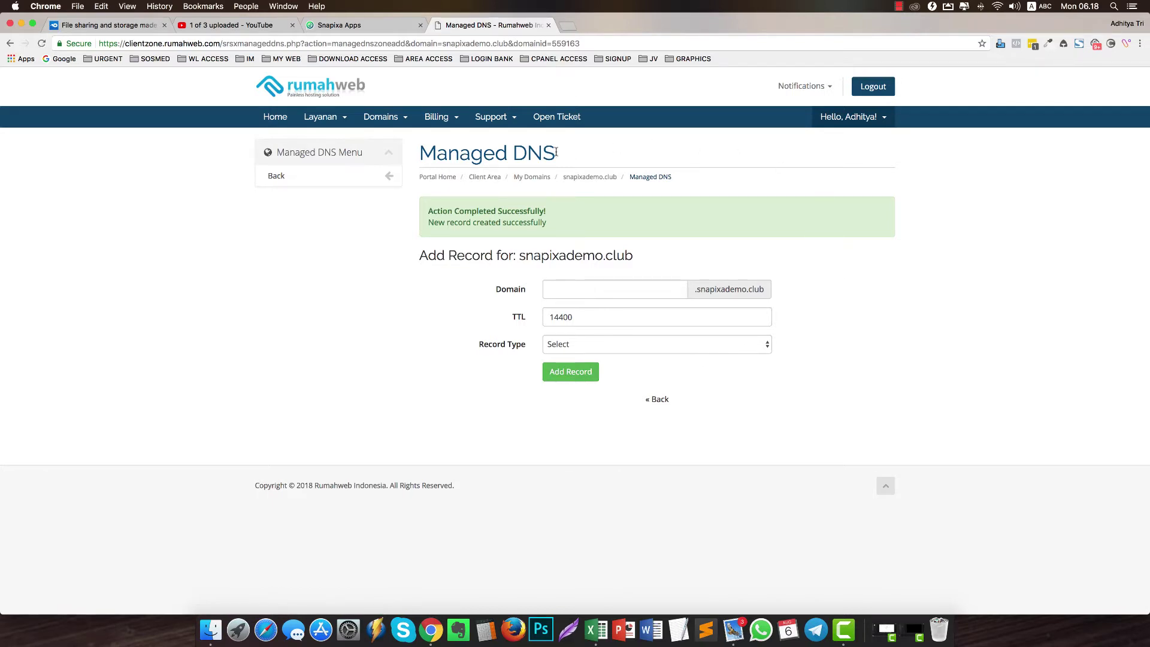
Step: Go back to snapixademo.club's overview and reopen its DNS management to check the list of records
left_click(582, 177)
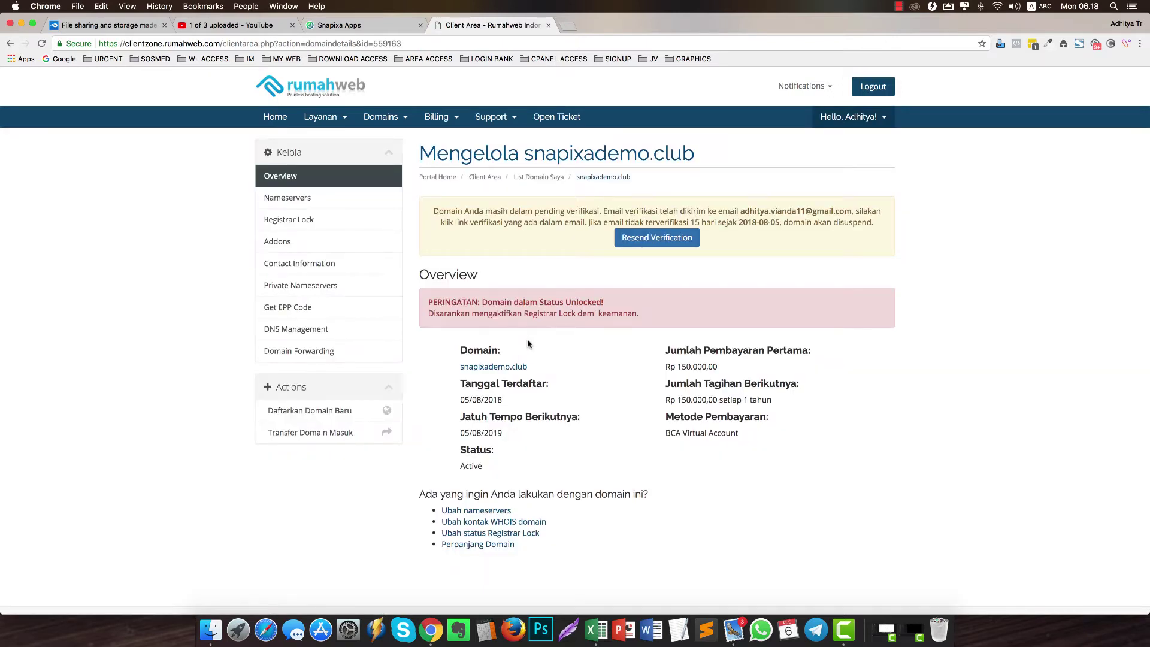
left_click(287, 333)
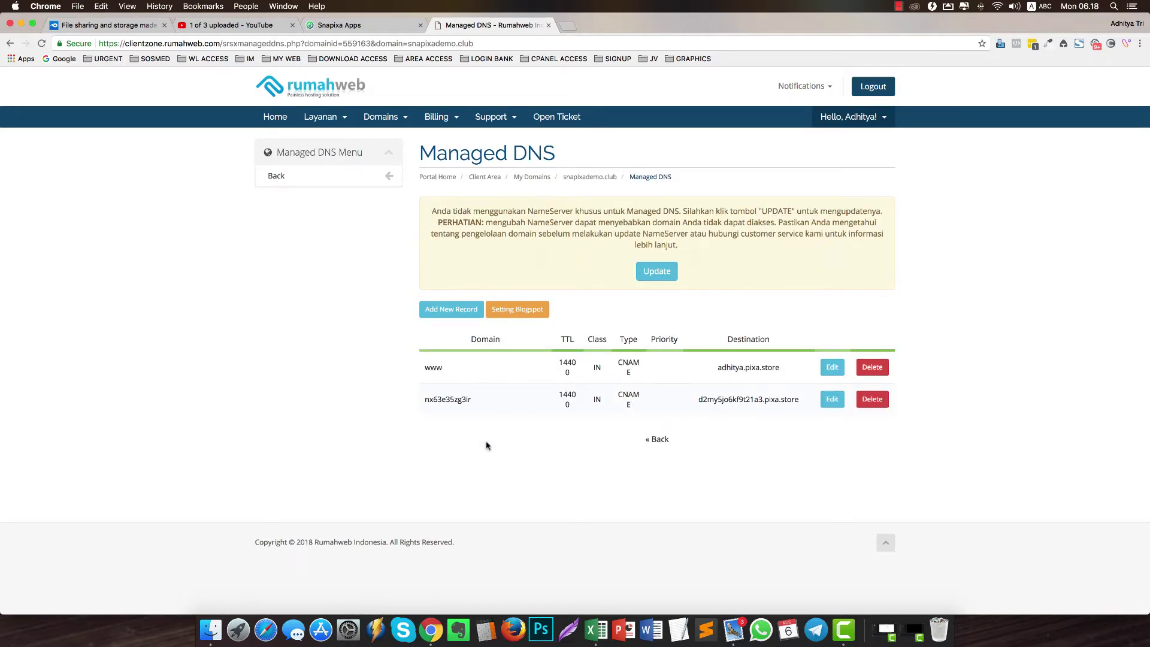
Step: Switch to Snapixa's My Domain page and review snapixademo.club's row, highlighting its CNAME host and CNAME destination
left_click(329, 25)
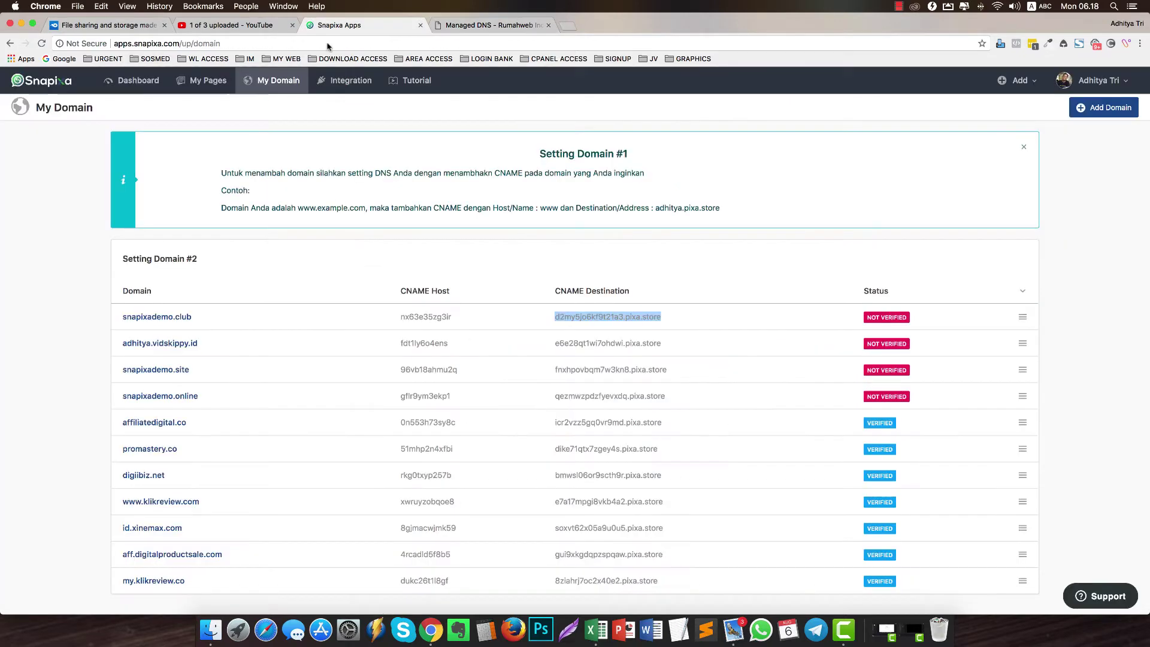
left_click(1125, 309)
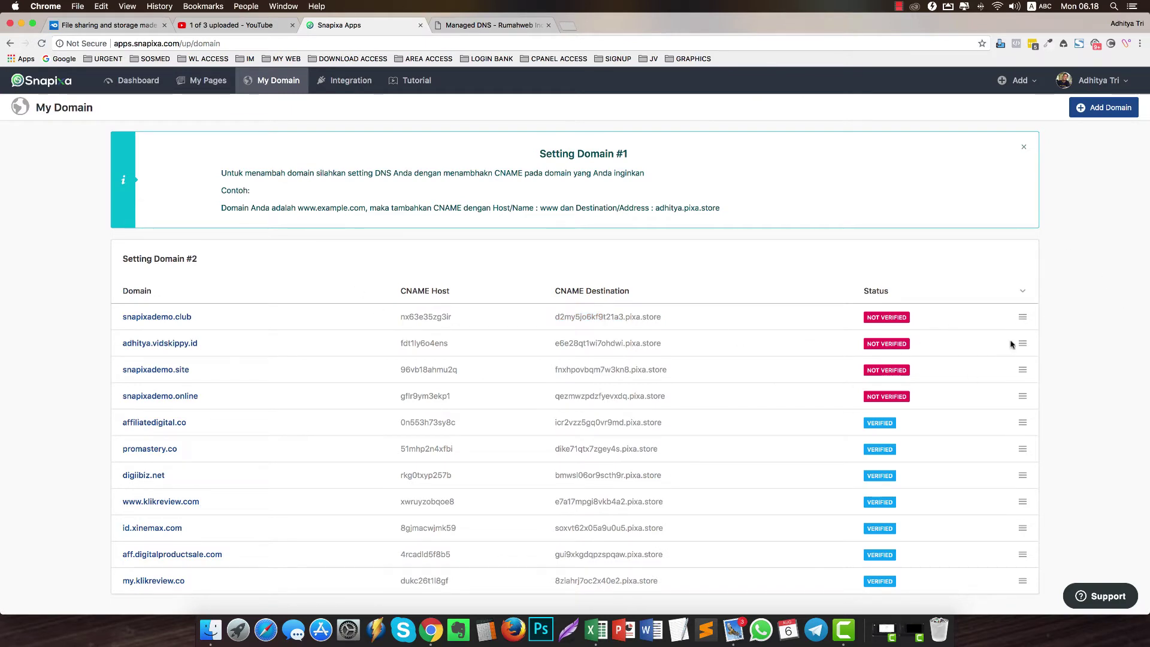
left_click(1022, 317)
left_click(1083, 260)
left_click_drag(400, 316, 453, 316)
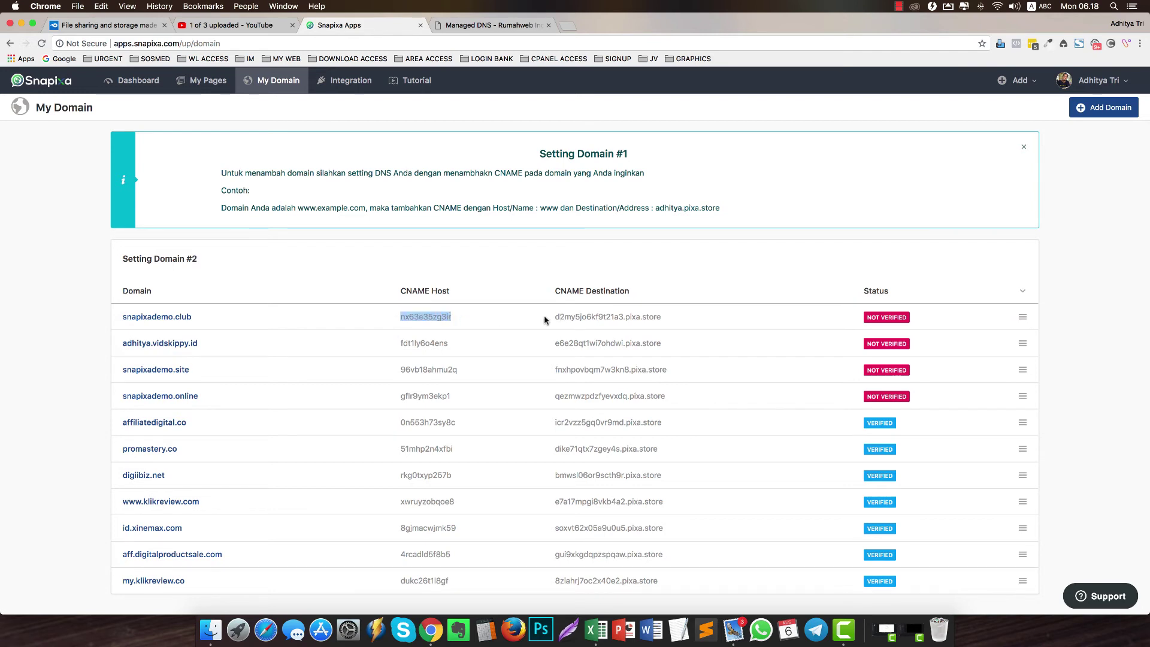
left_click_drag(554, 316, 676, 316)
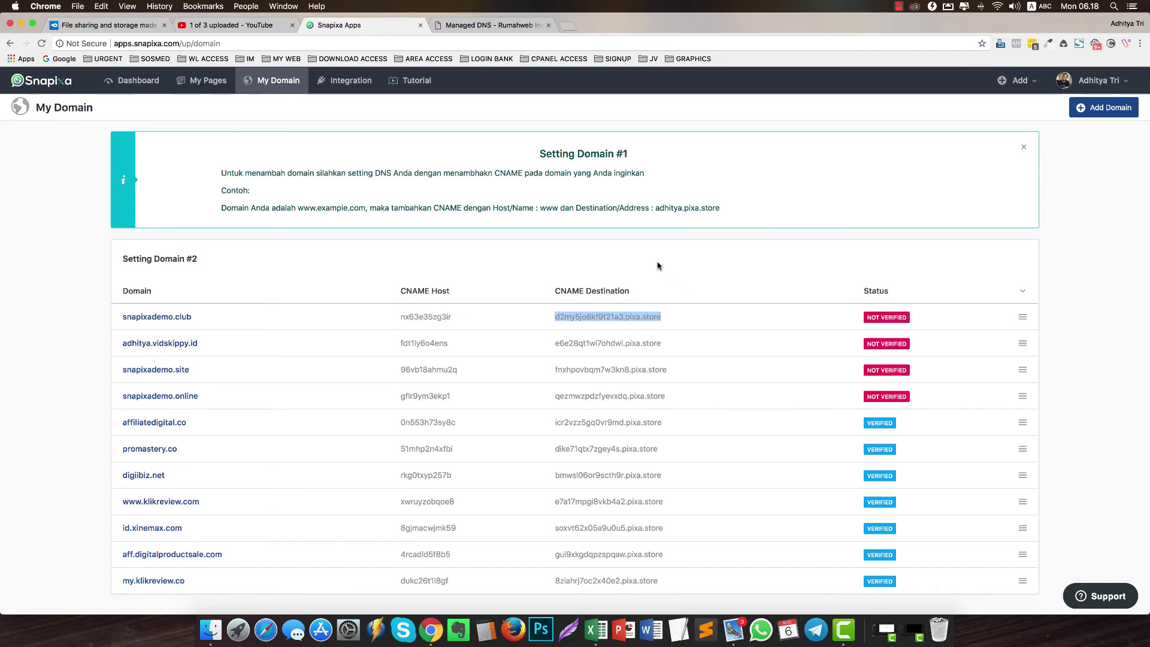